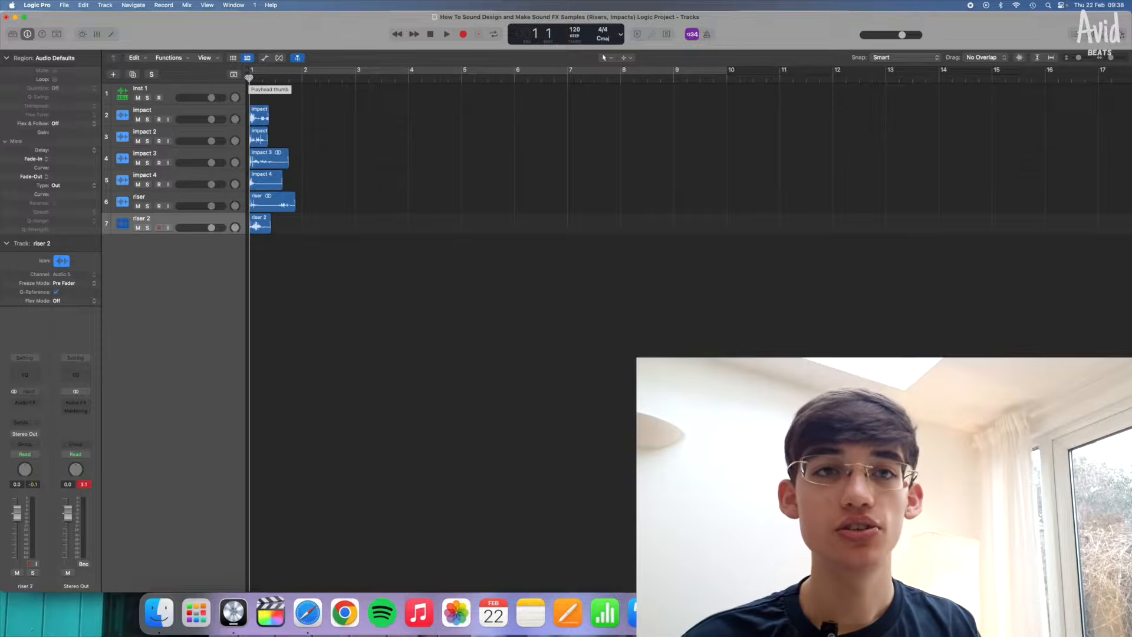
drag(332, 252, 254, 193)
drag(322, 234, 251, 198)
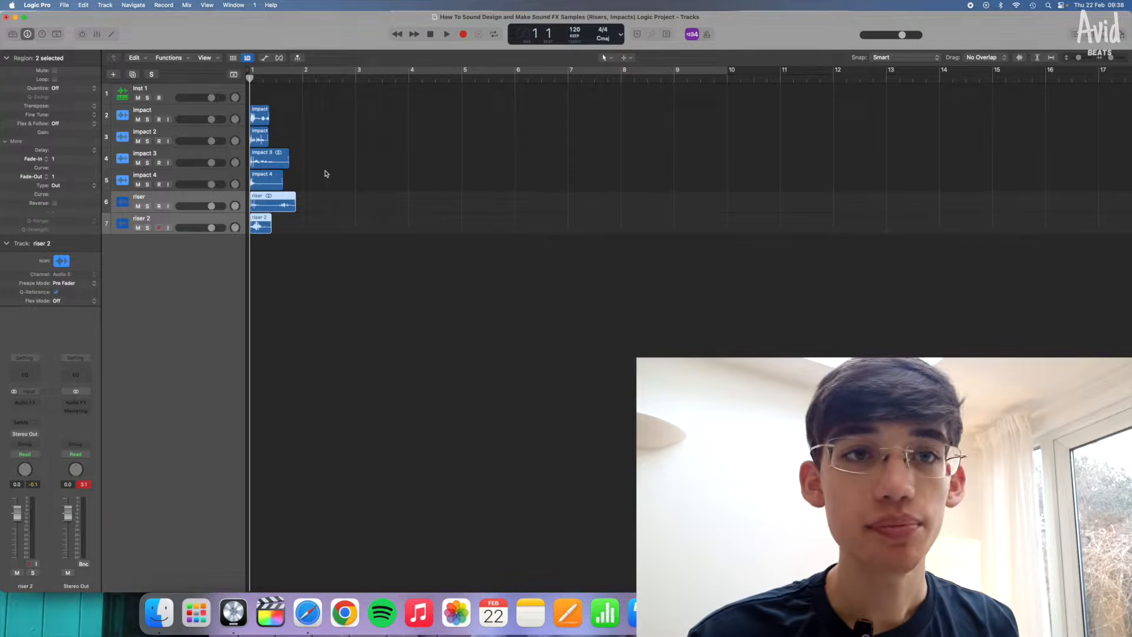
drag(329, 198, 248, 105)
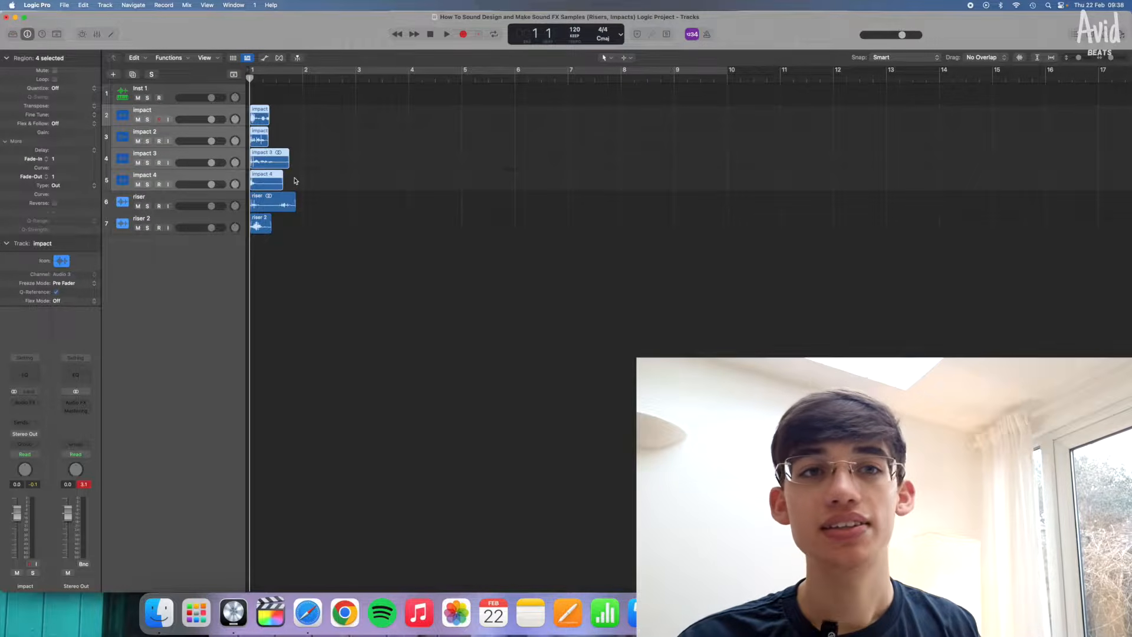
click(321, 175)
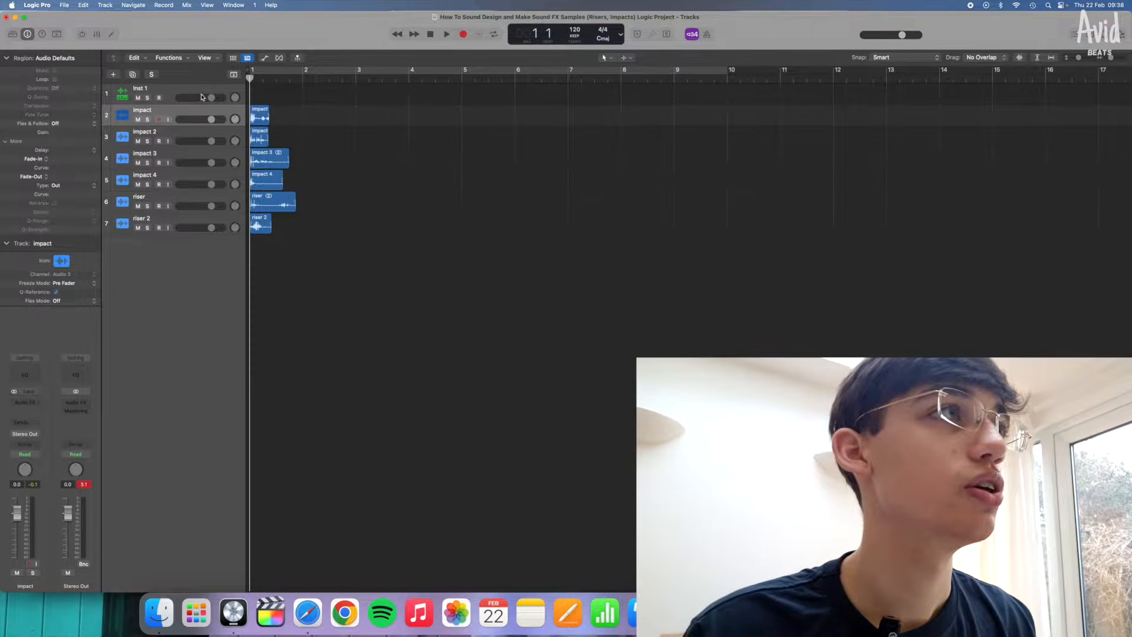
Step: Audition the impact, impact 2, impact 3, impact 4, riser and riser 2 tracks by soloing each one during playback
click(149, 120)
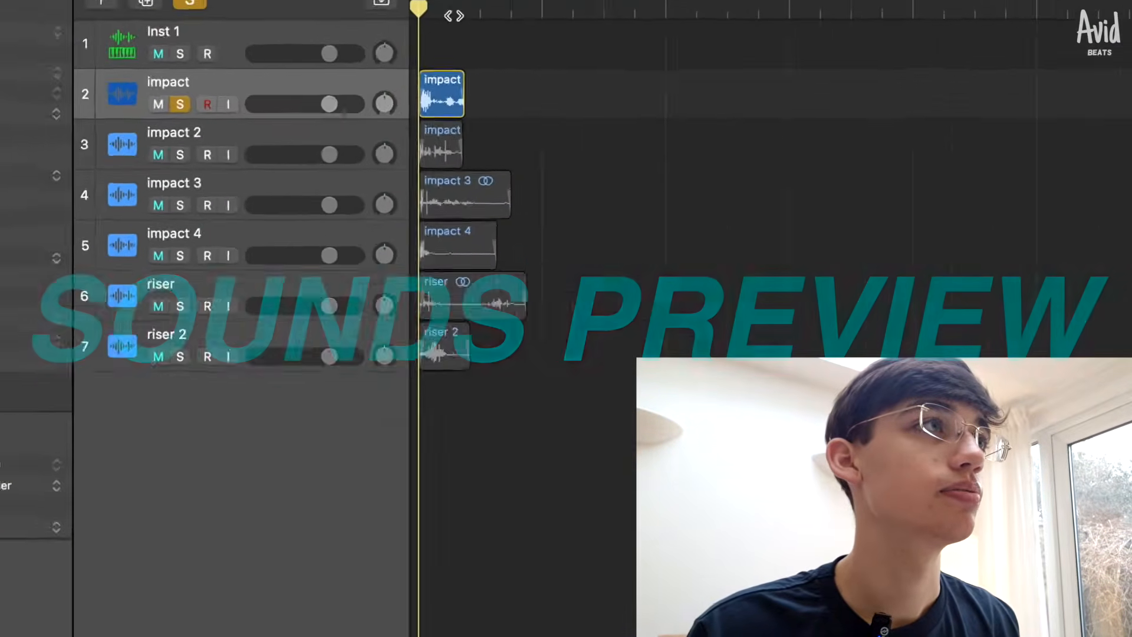
key(space)
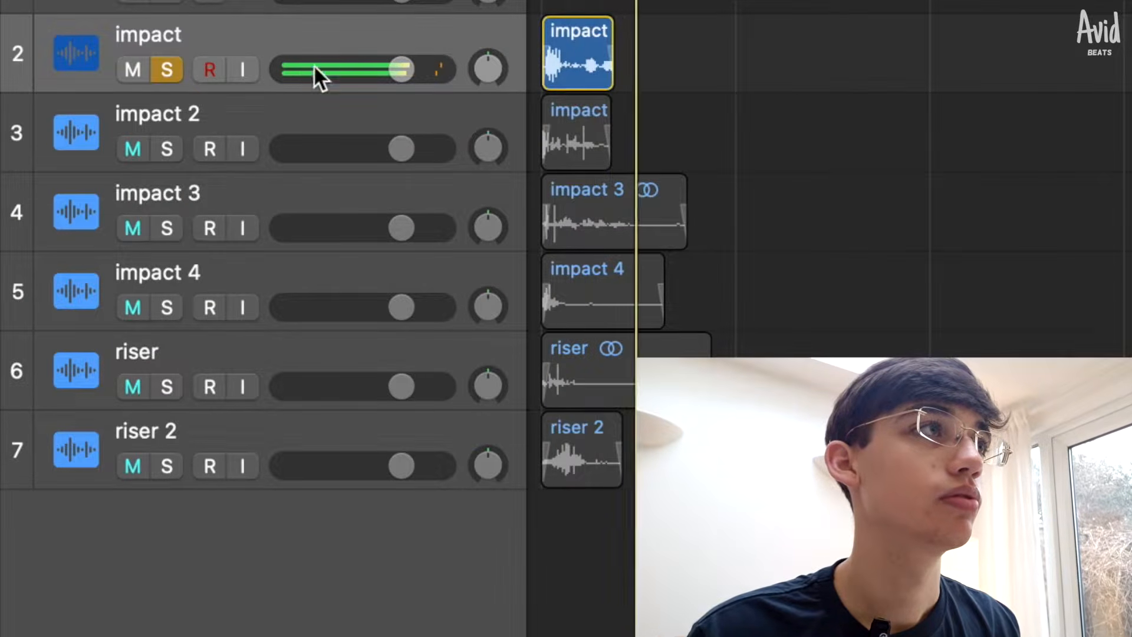
click(167, 148)
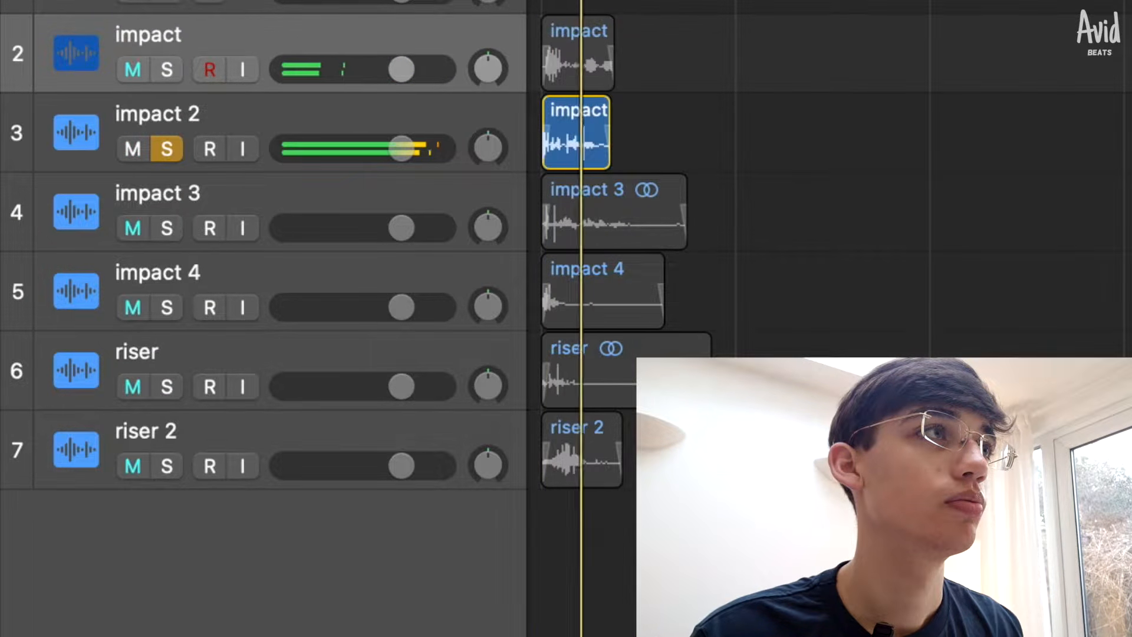
click(169, 229)
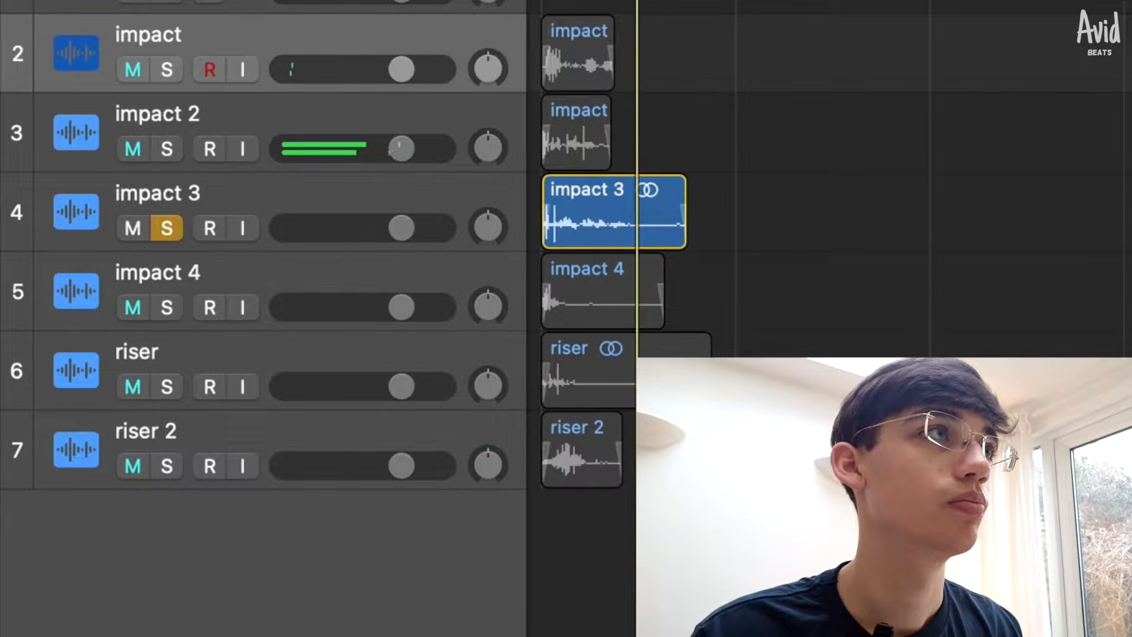
click(168, 307)
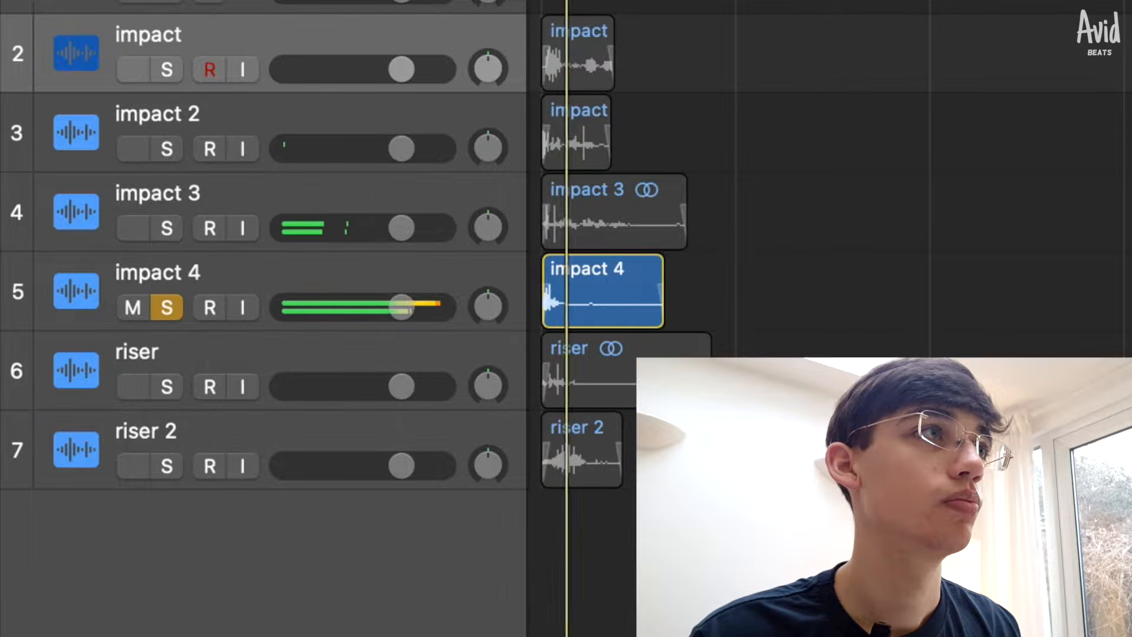
click(167, 386)
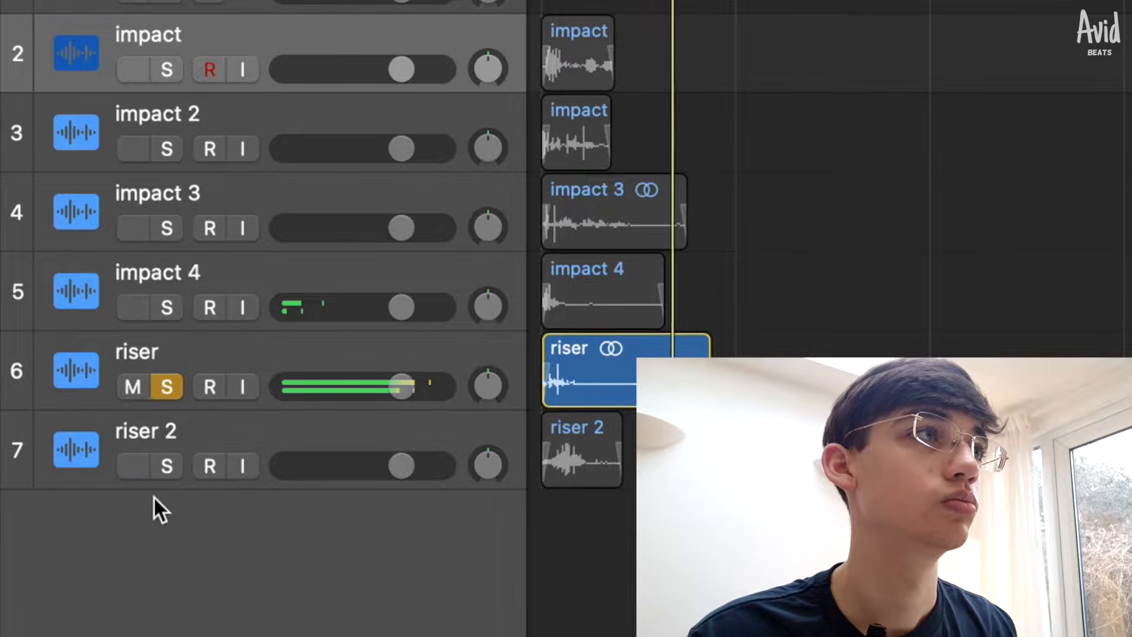
click(170, 382)
click(168, 466)
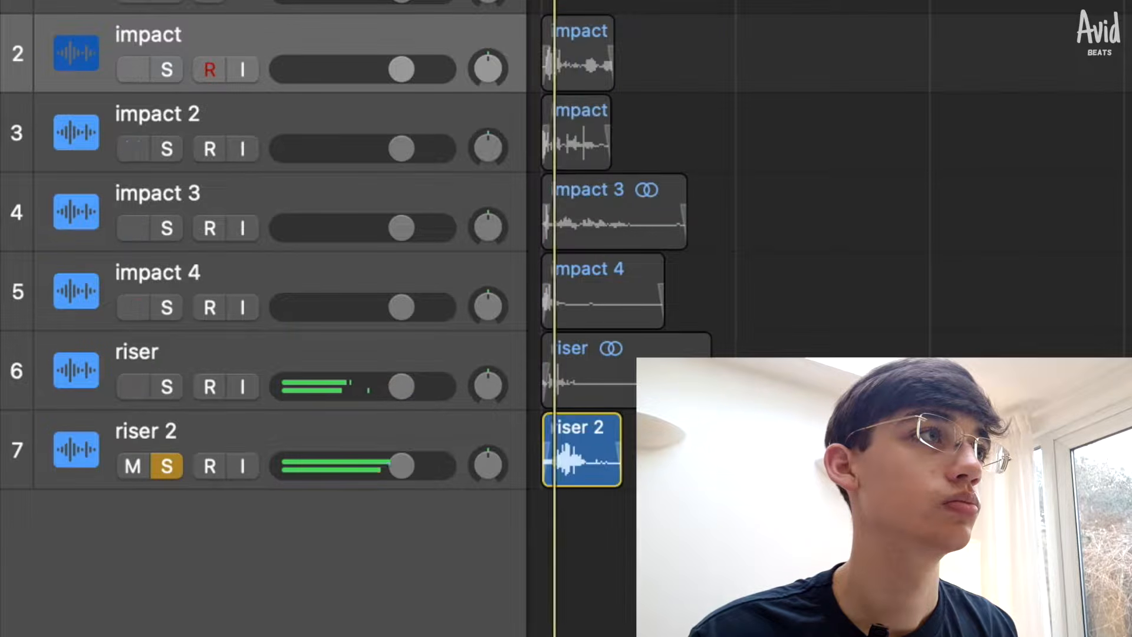
click(167, 447)
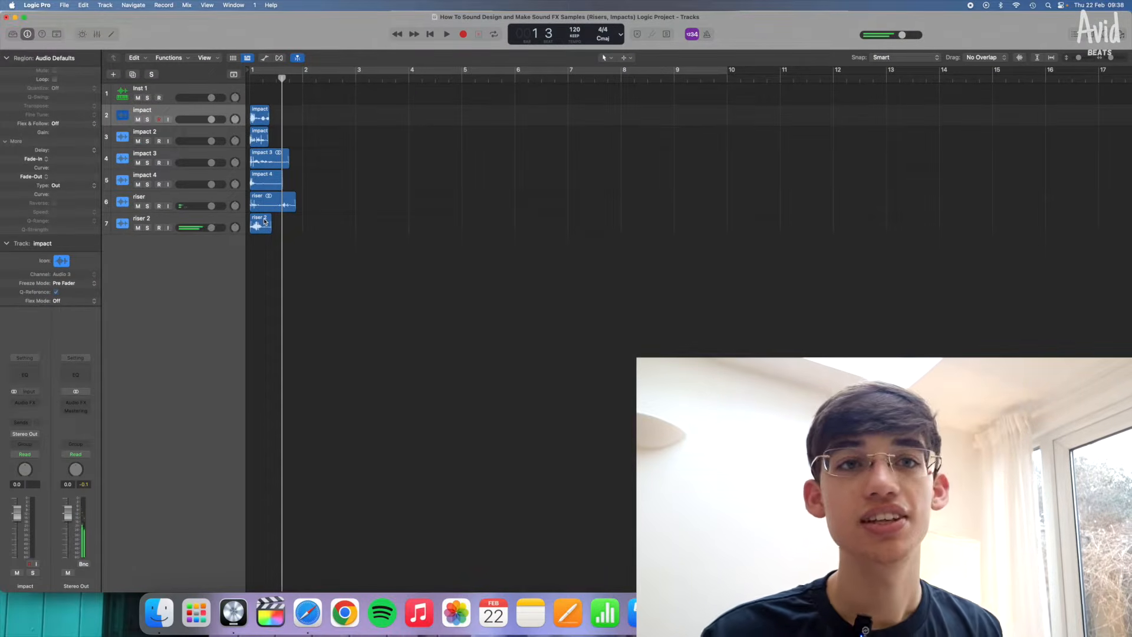
Step: Solo the impact track, add a Channel EQ and cut its low end with a 24 dB/Oct low-cut filter
click(259, 113)
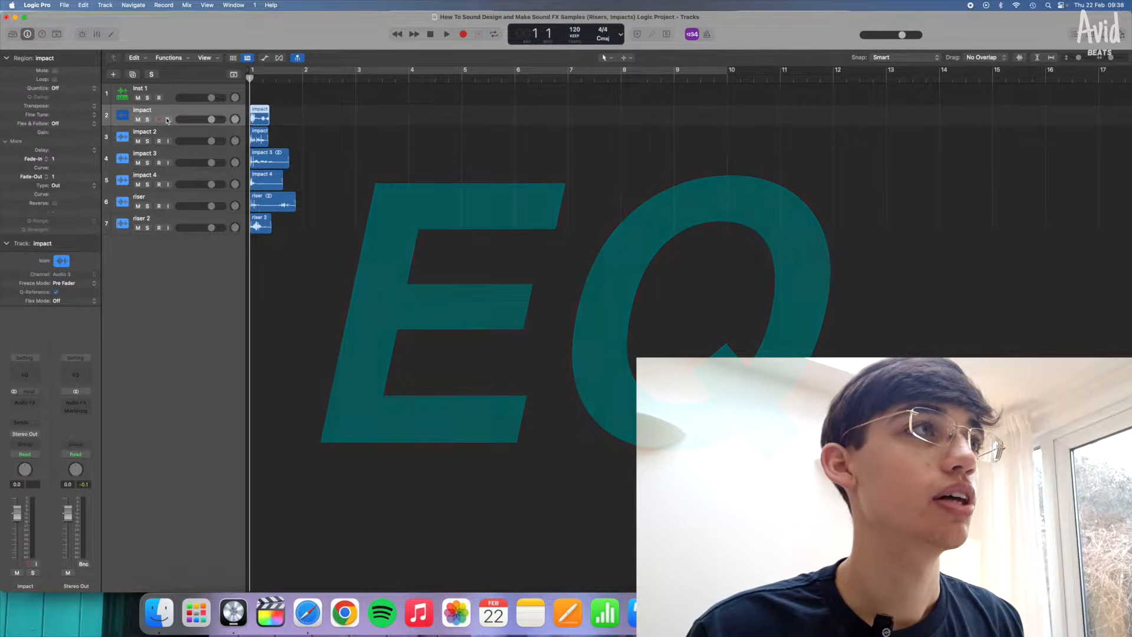
key(s)
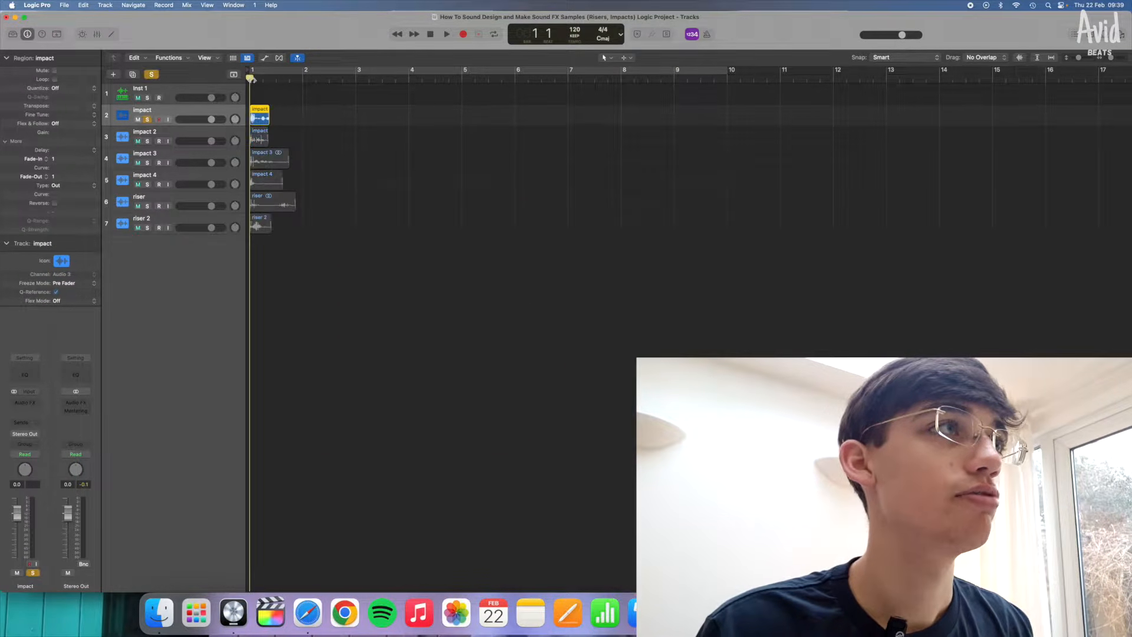
click(28, 376)
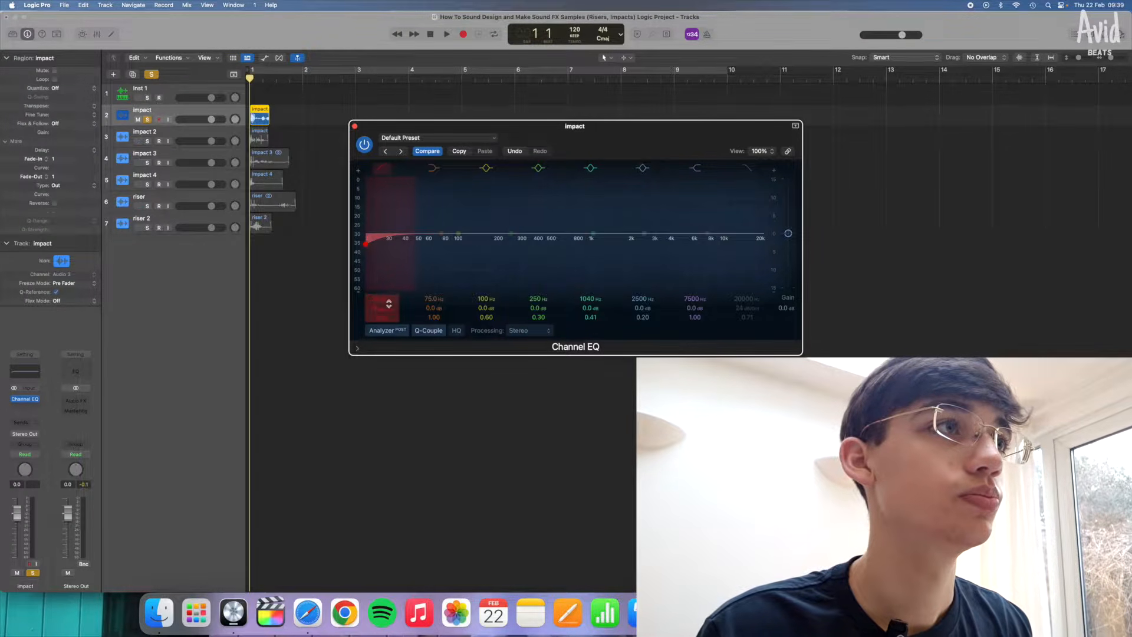
key(space)
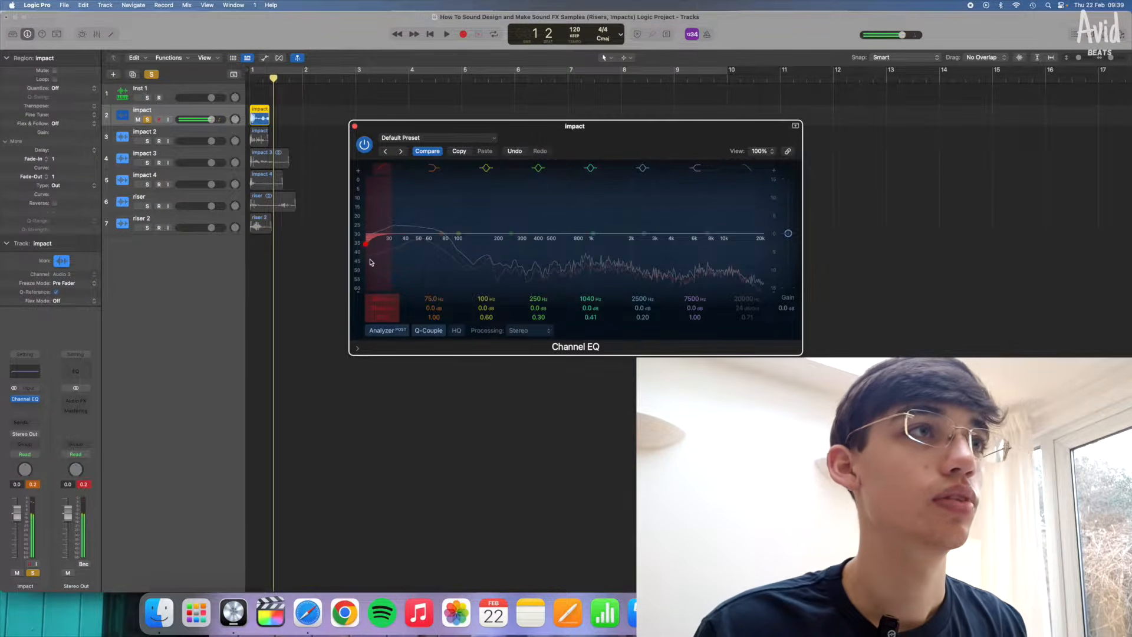
click(369, 263)
drag(369, 263, 467, 273)
key(space)
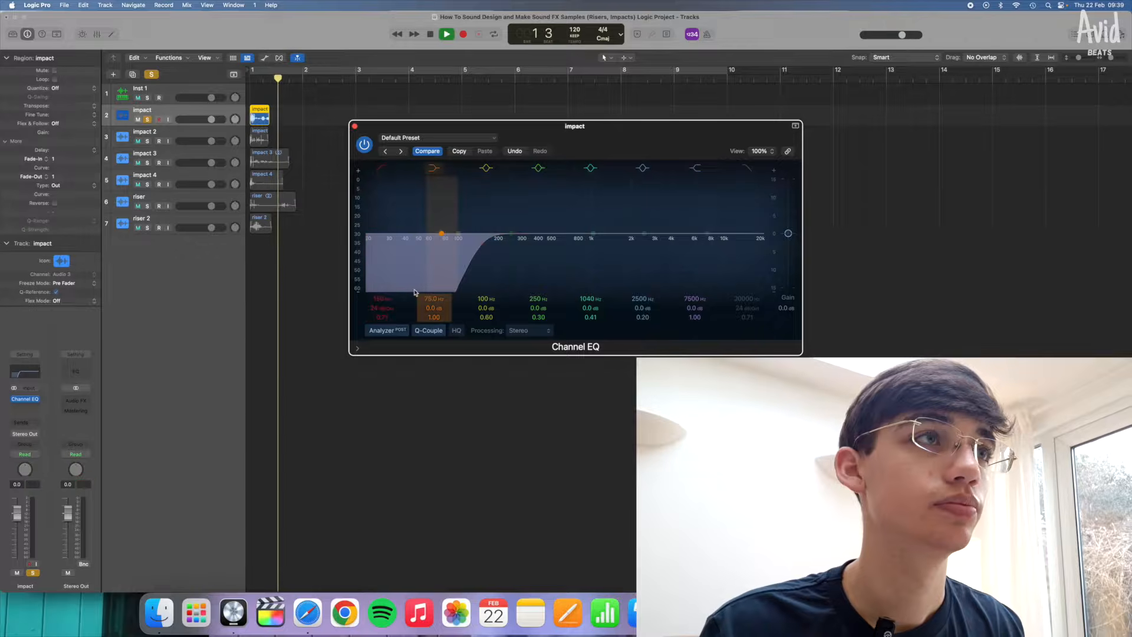
Step: Set a cycle range over bar 1 and play it in a loop
click(287, 72)
click(287, 72)
drag(305, 71, 155, 74)
key(space)
Step: Set the impact EQ's low cut to 112 Hz and its high shelf to +4.3 dB at 8100 Hz
mouse_move(472, 266)
mouse_down()
mouse_move(428, 264)
mouse_move(486, 267)
mouse_move(458, 260)
mouse_up()
drag(713, 239, 723, 230)
key(space)
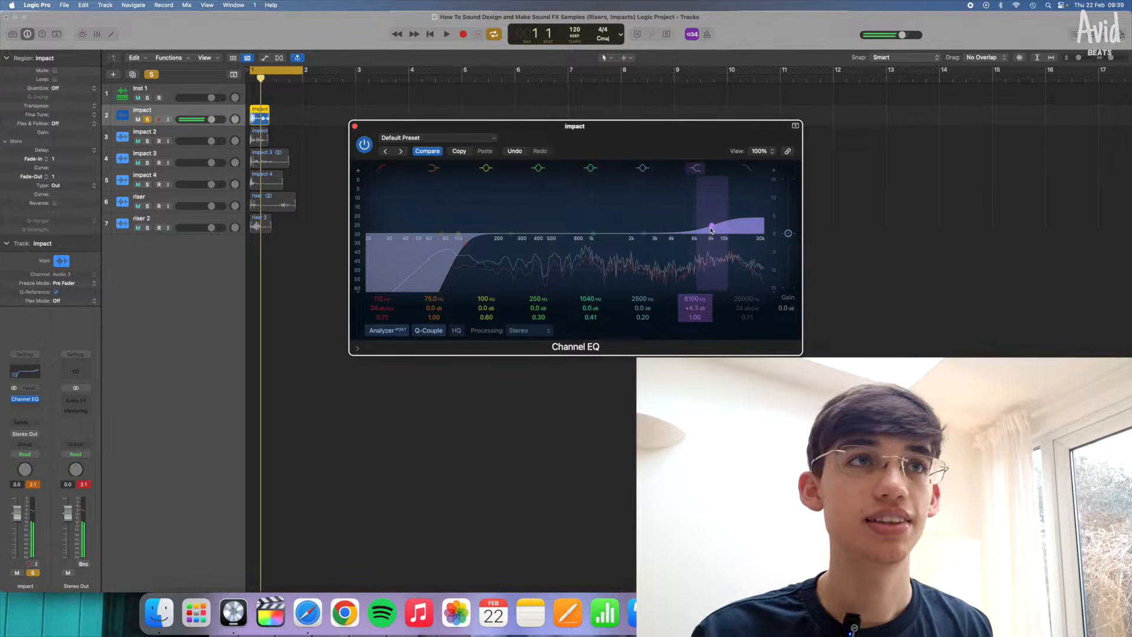
key(space)
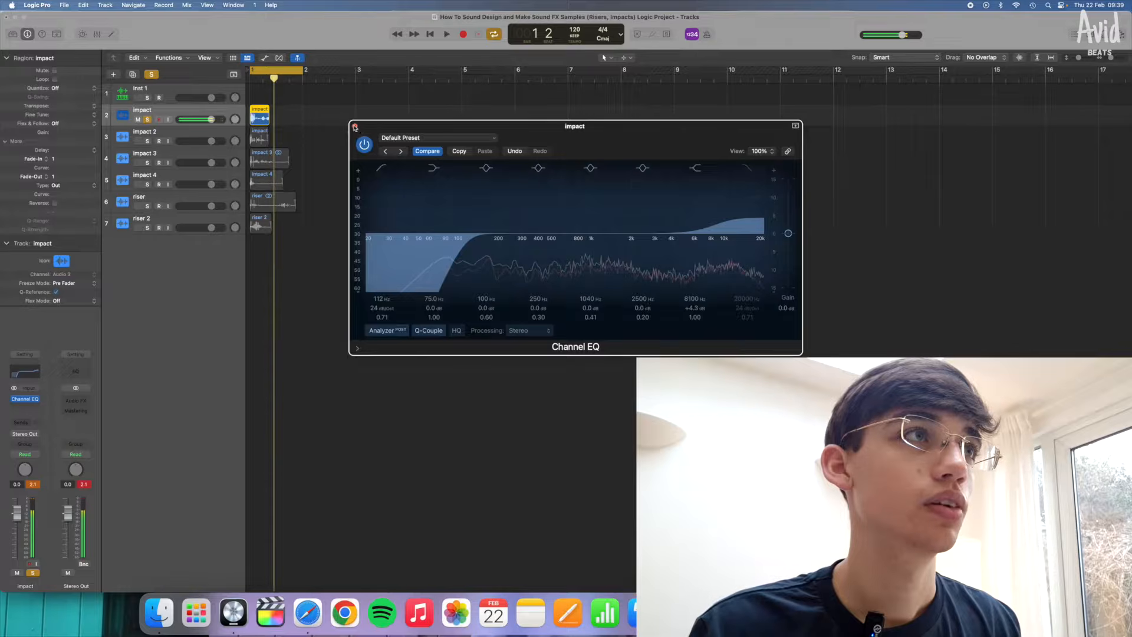
click(355, 128)
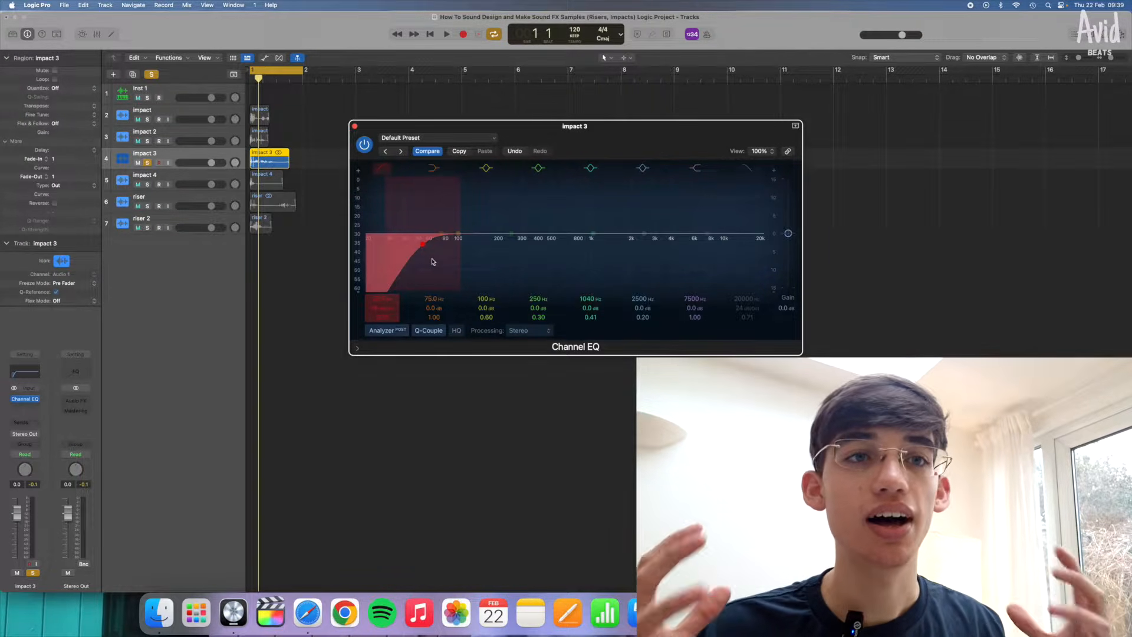
Step: Add a high-shelf boost of +3.7 dB at 6900 Hz to the impact 3 track's Channel EQ while listening
key(space)
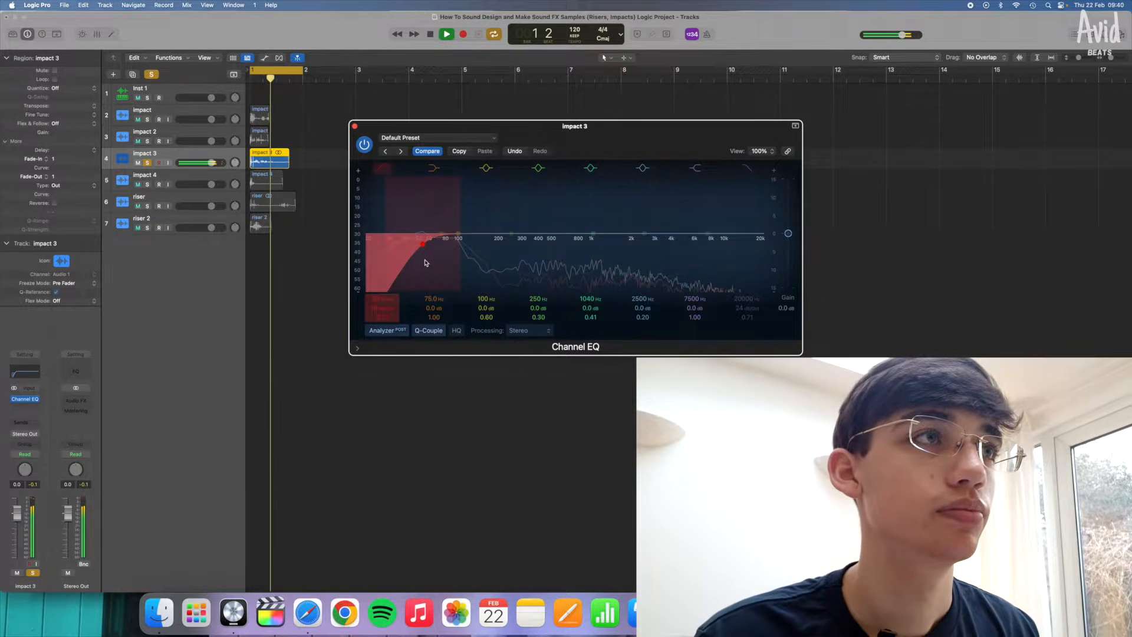
drag(738, 248, 730, 240)
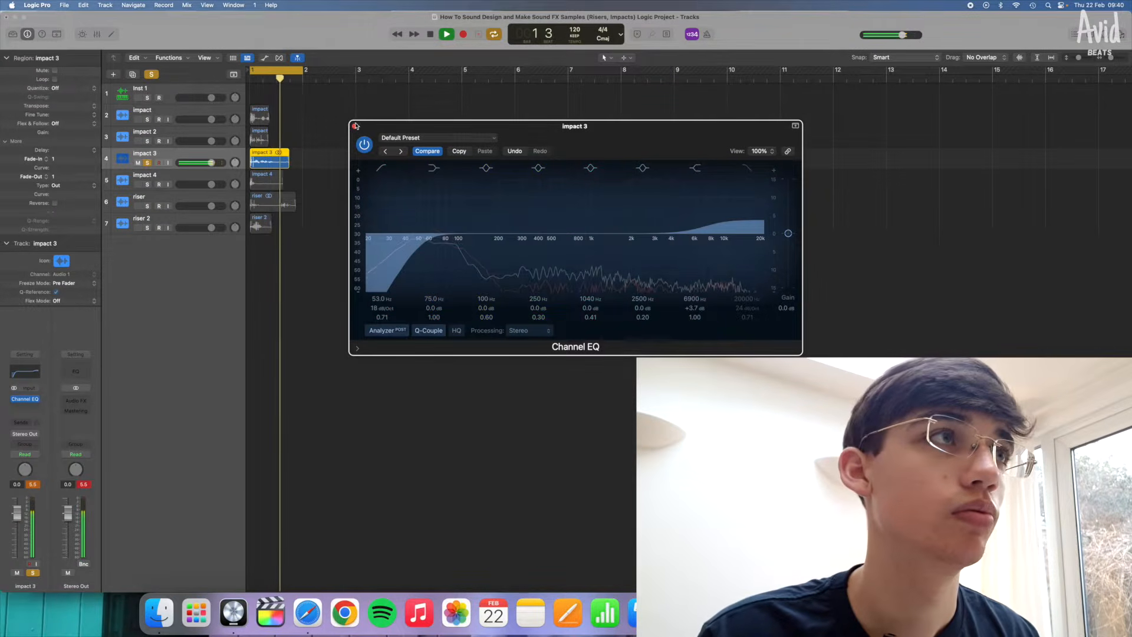
click(354, 126)
key(space)
Step: Switch the solo from impact 3 to impact 4, add a Channel EQ and boost its mid band
click(147, 185)
click(147, 162)
click(253, 187)
key(space)
click(36, 377)
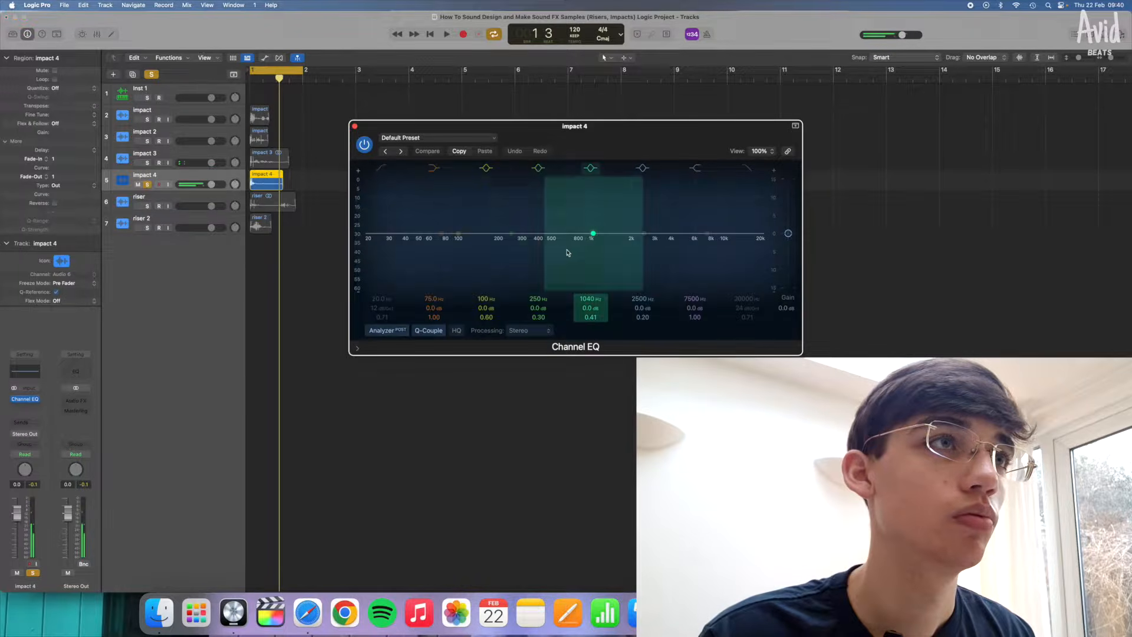
drag(588, 235, 632, 198)
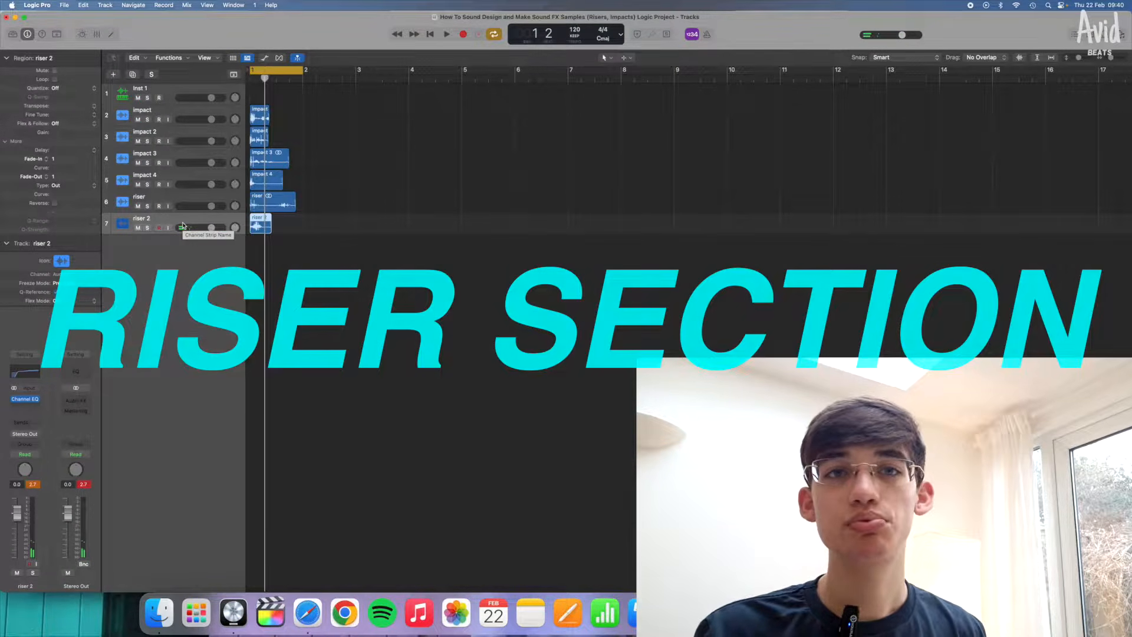
Step: Solo the riser track and insert a stereo ValhallaVintageVerb reverb on it
click(139, 120)
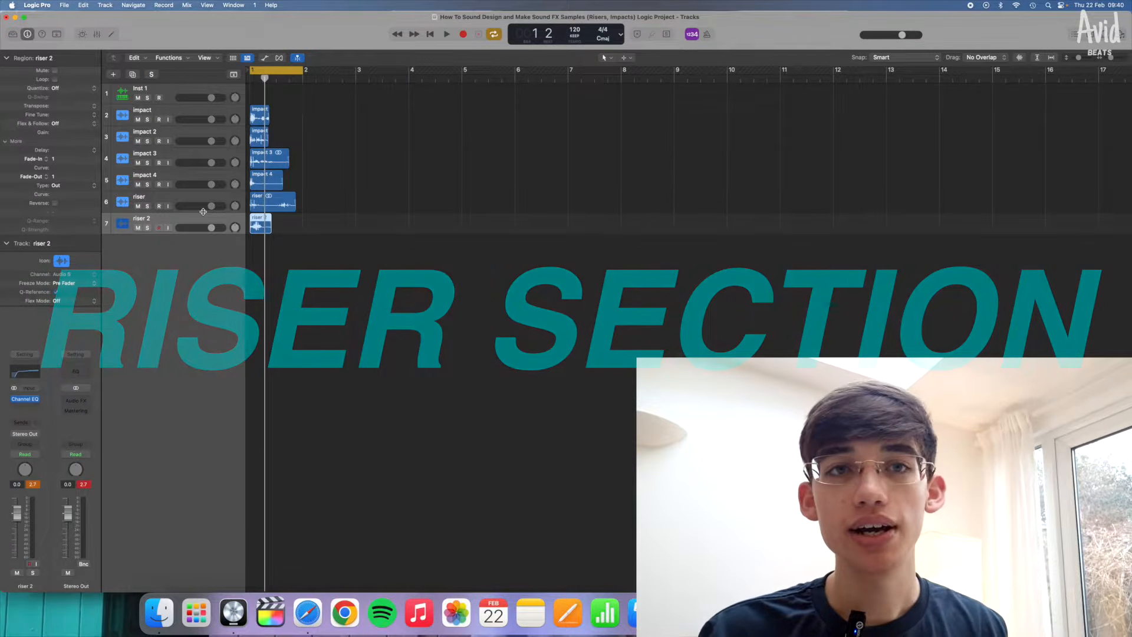
click(147, 206)
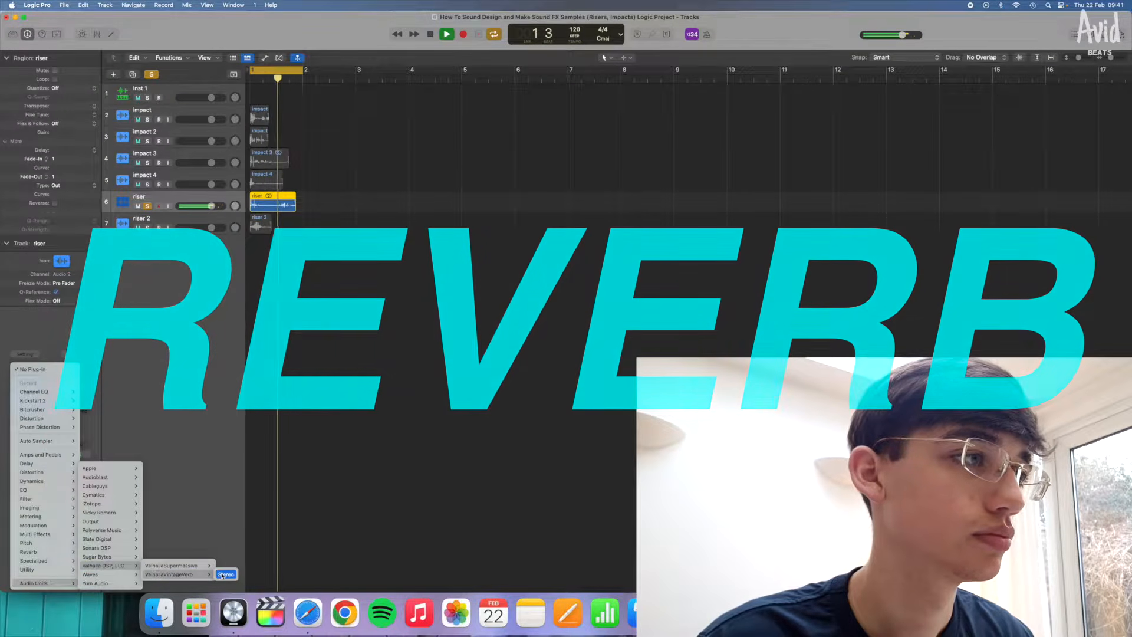
click(359, 410)
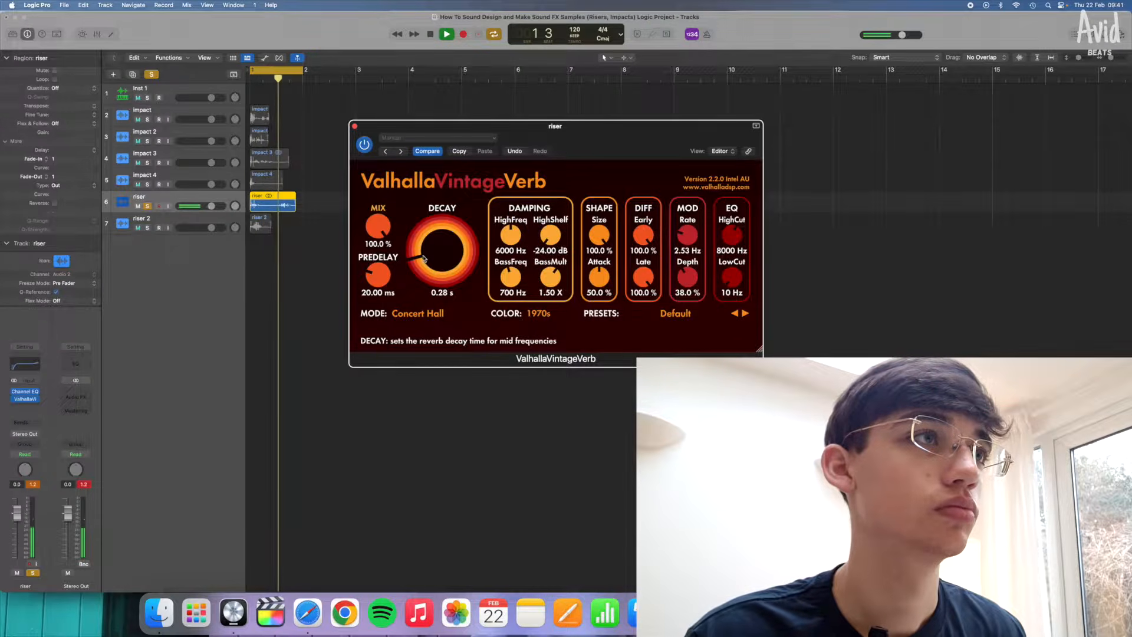
key(space)
Step: Set the riser's reverb mix to 95.7 % and its decay to 3.52 s
mouse_move(378, 224)
mouse_down()
mouse_move(375, 335)
mouse_move(378, 219)
mouse_up()
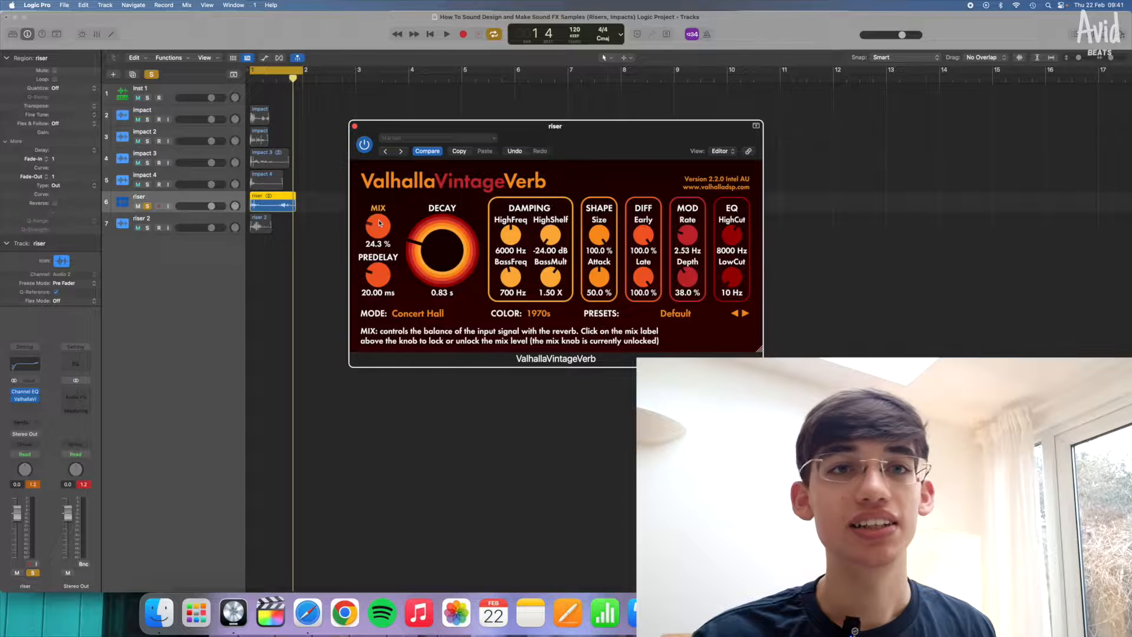
drag(380, 223, 388, 217)
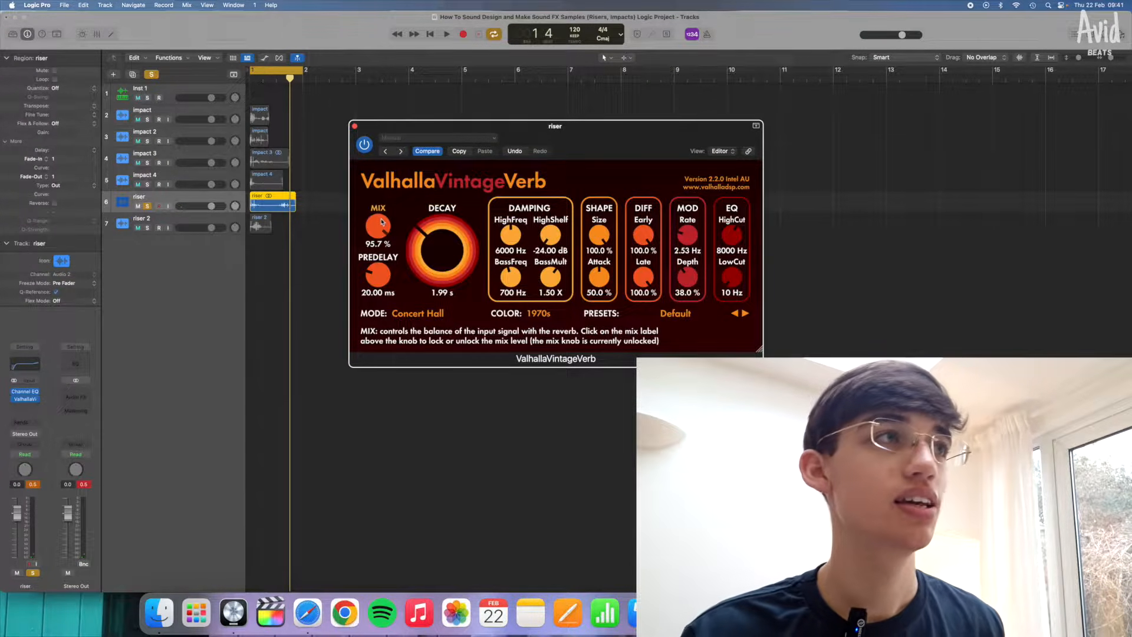
drag(442, 281, 441, 269)
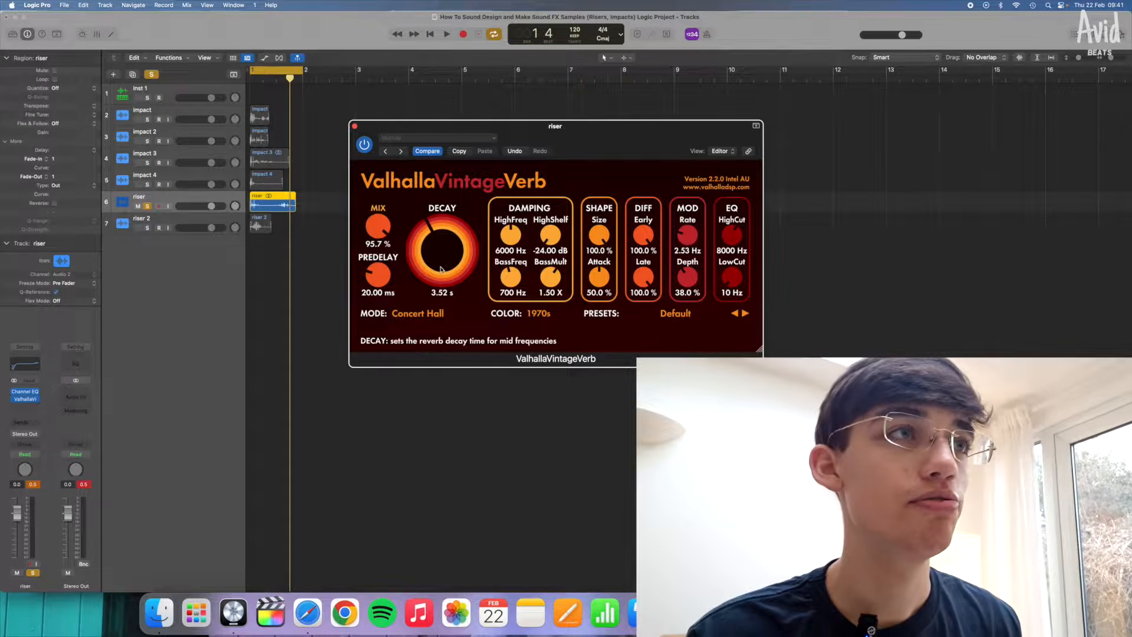
click(355, 125)
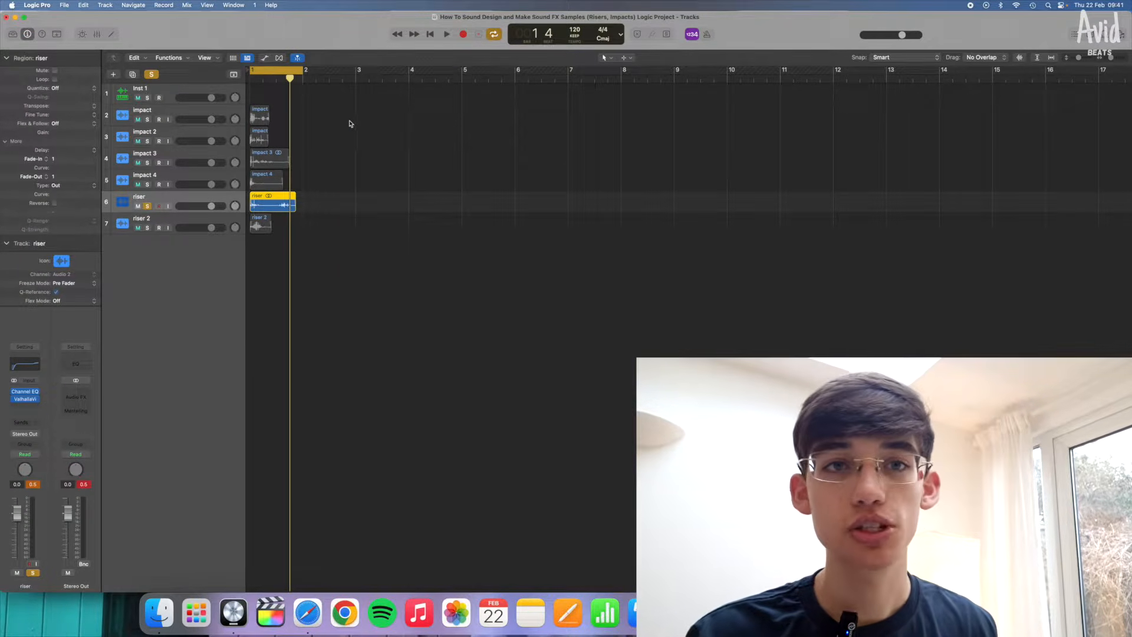
Step: Add a second Channel EQ after the reverb on the riser track with a +10.3 dB high shelf at 5750 Hz
key(space)
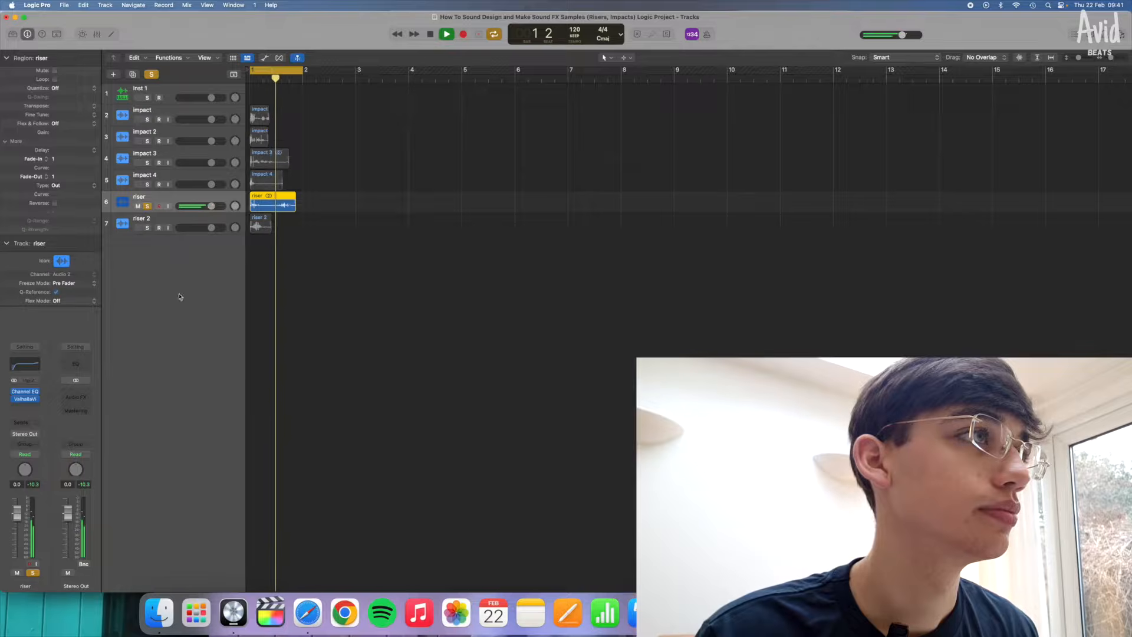
click(26, 408)
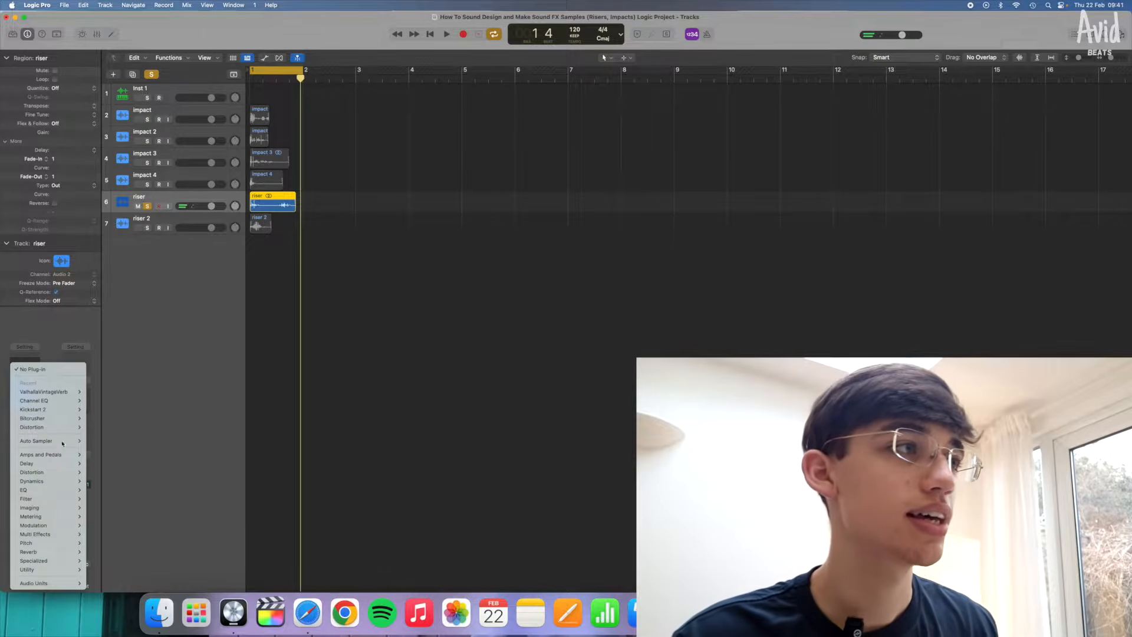
mouse_move(71, 401)
click(106, 404)
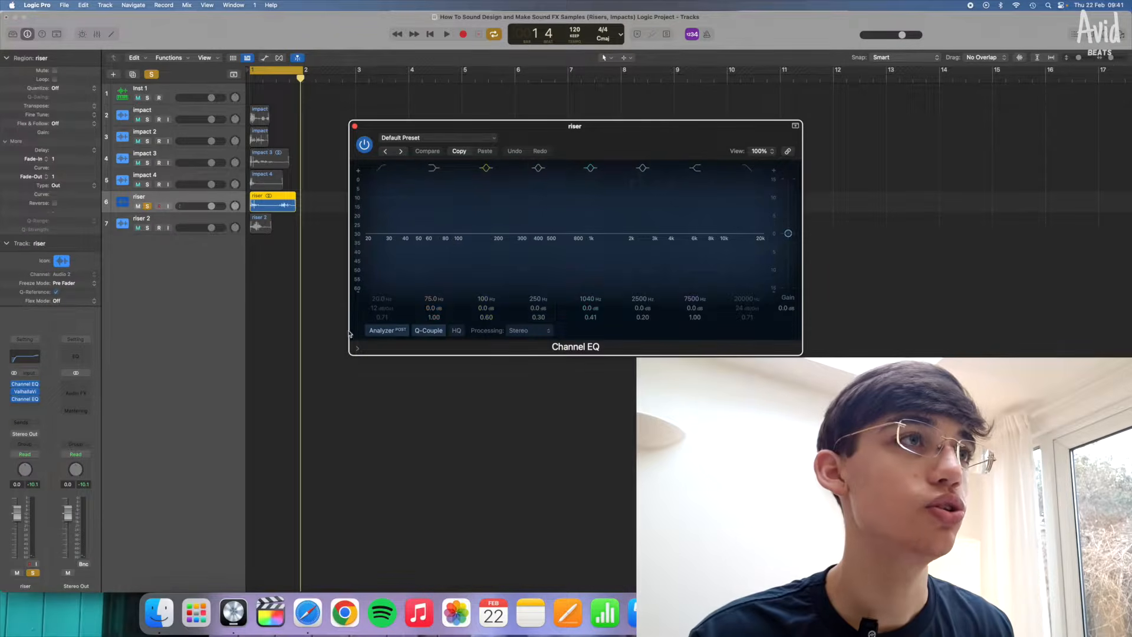
mouse_move(695, 233)
mouse_down()
mouse_move(699, 214)
mouse_move(703, 230)
mouse_up()
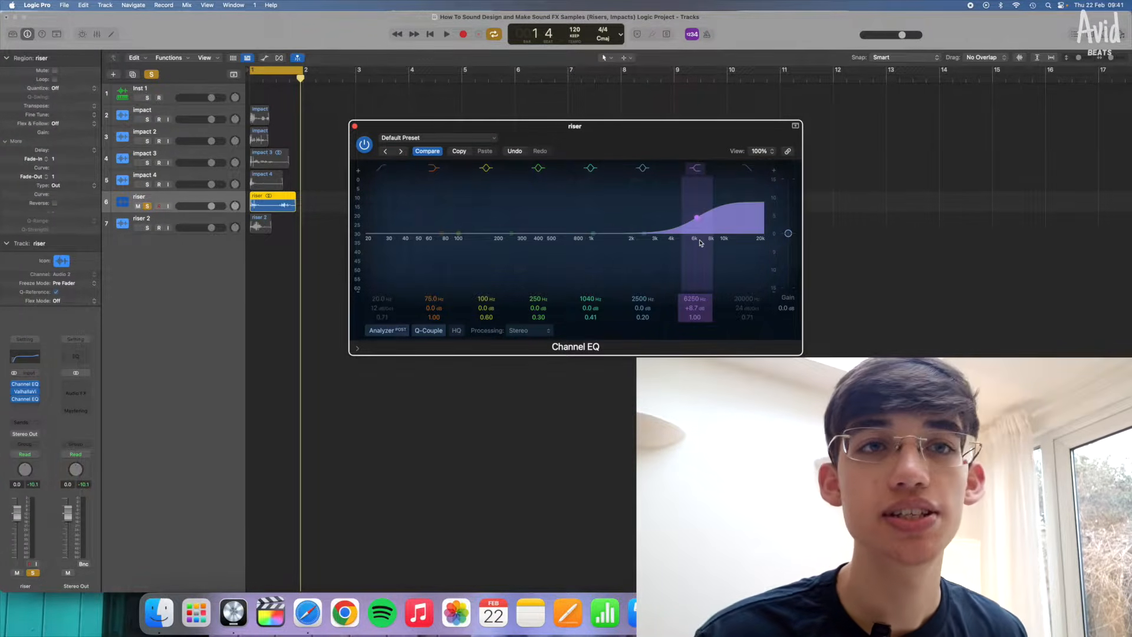
key(space)
drag(700, 243, 695, 237)
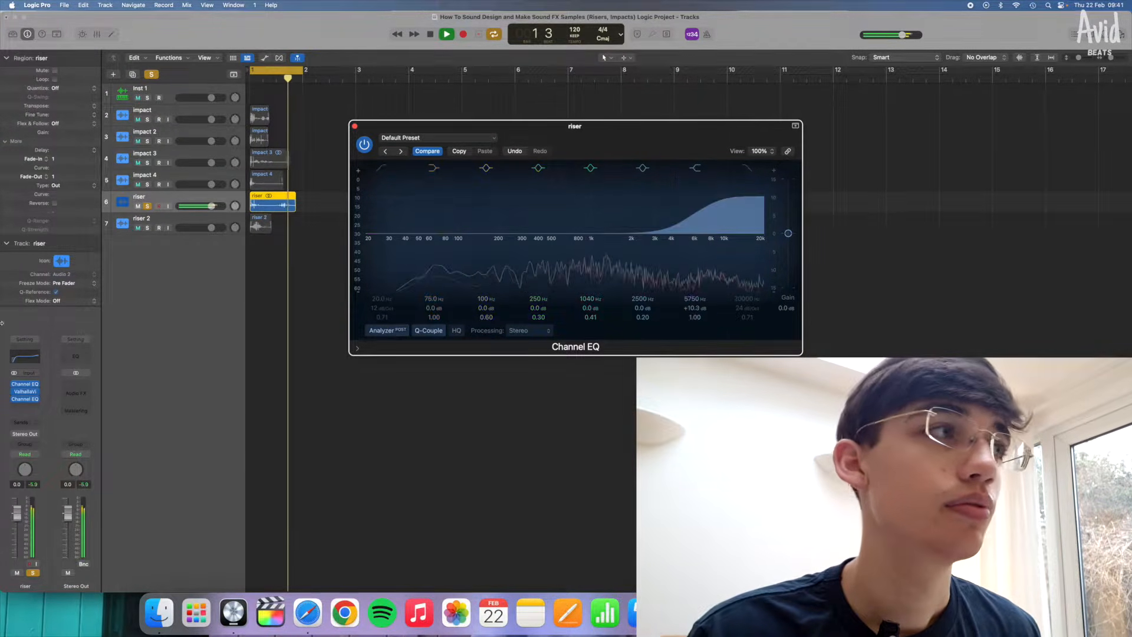
Step: Add an Echo plug-in to the end of the riser track's effect chain and set its note value to 1/4 dotted
click(355, 125)
key(space)
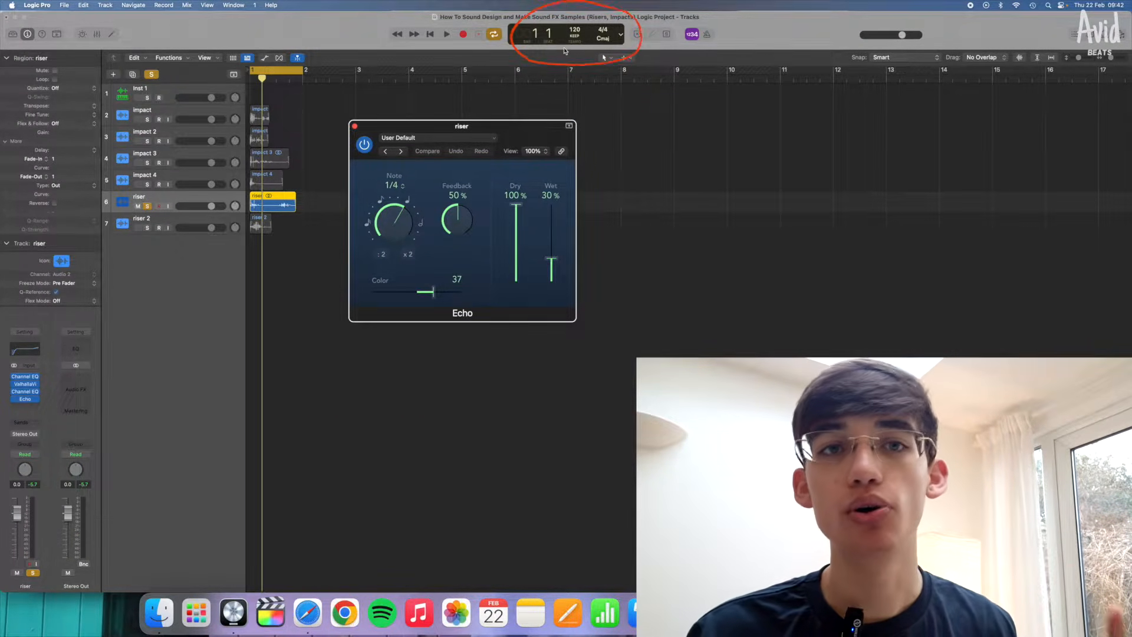
click(575, 29)
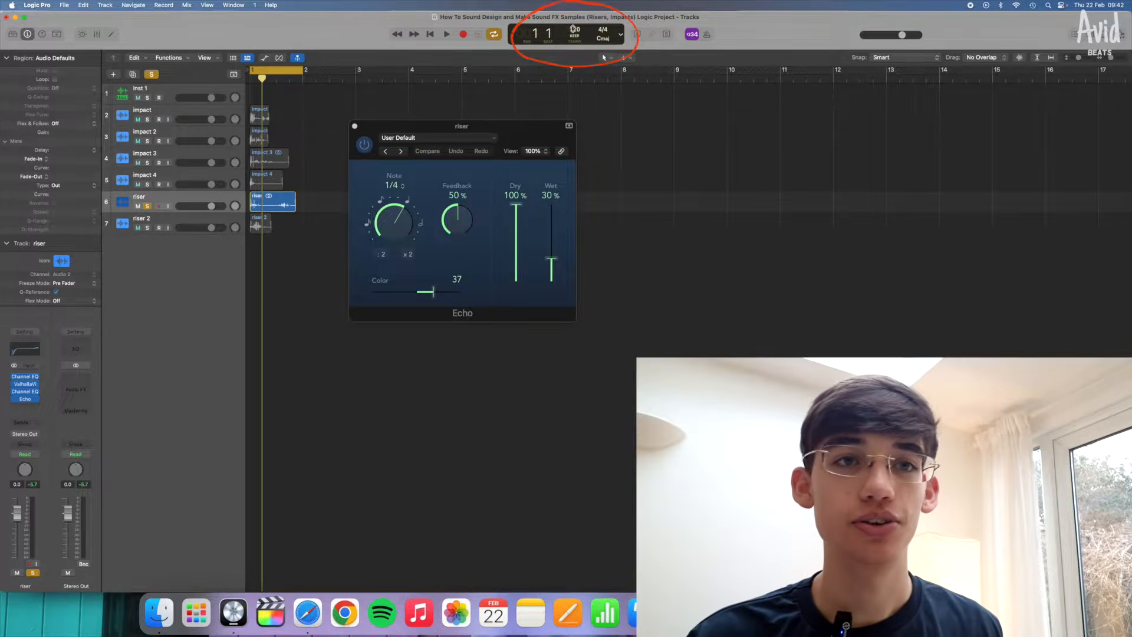
key(space)
click(354, 125)
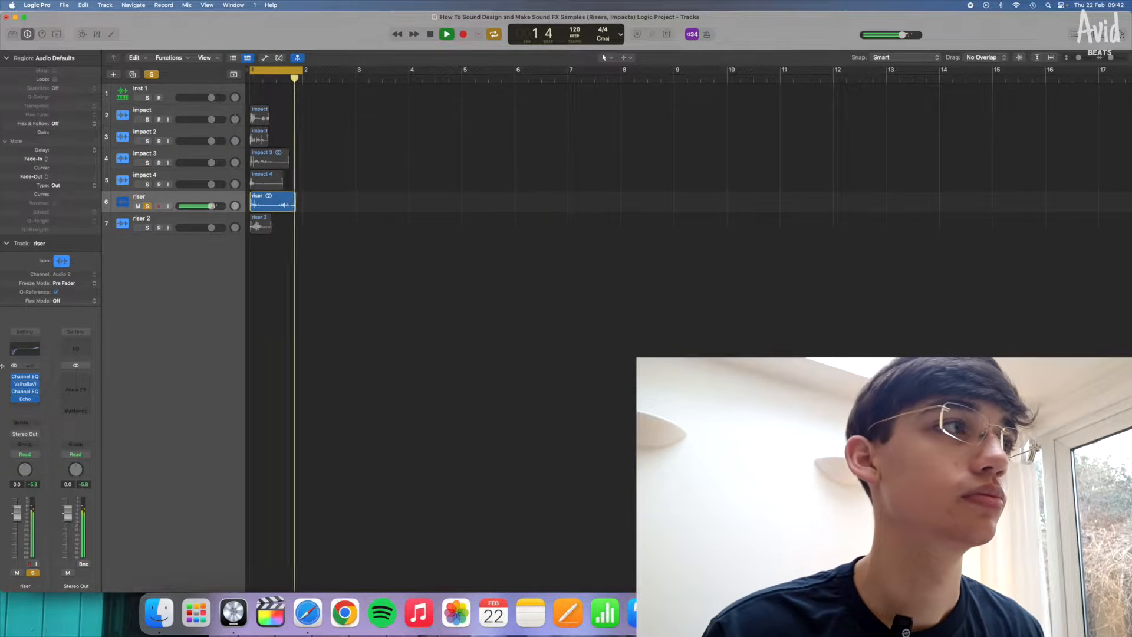
key(v)
drag(393, 230, 393, 219)
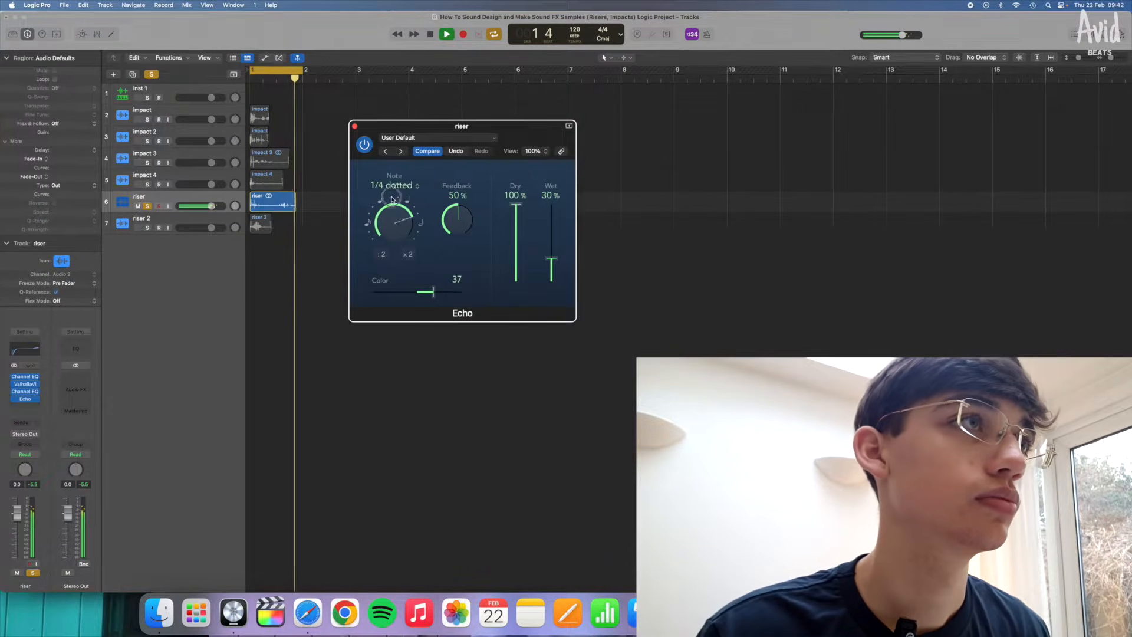
click(356, 126)
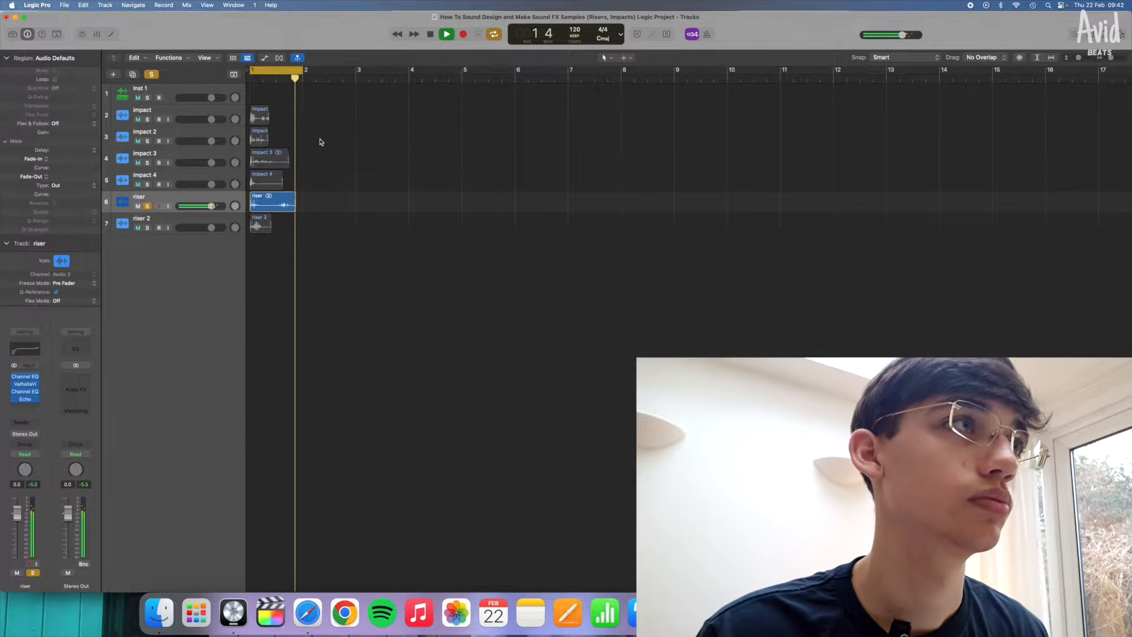
key(space)
Step: Split the riser region at beat 3 of bar 1 and move the second part earlier over the first part's tail
click(280, 79)
key(super+Right)
key(super+Right)
key(super+Right)
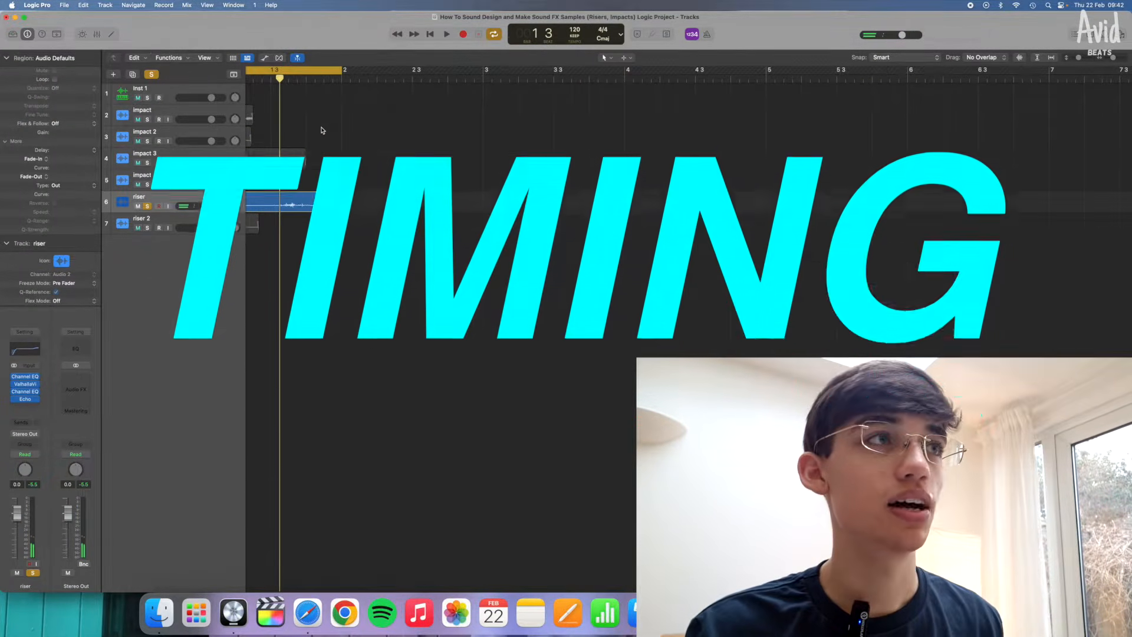
scroll(322, 128, left, 3)
click(320, 79)
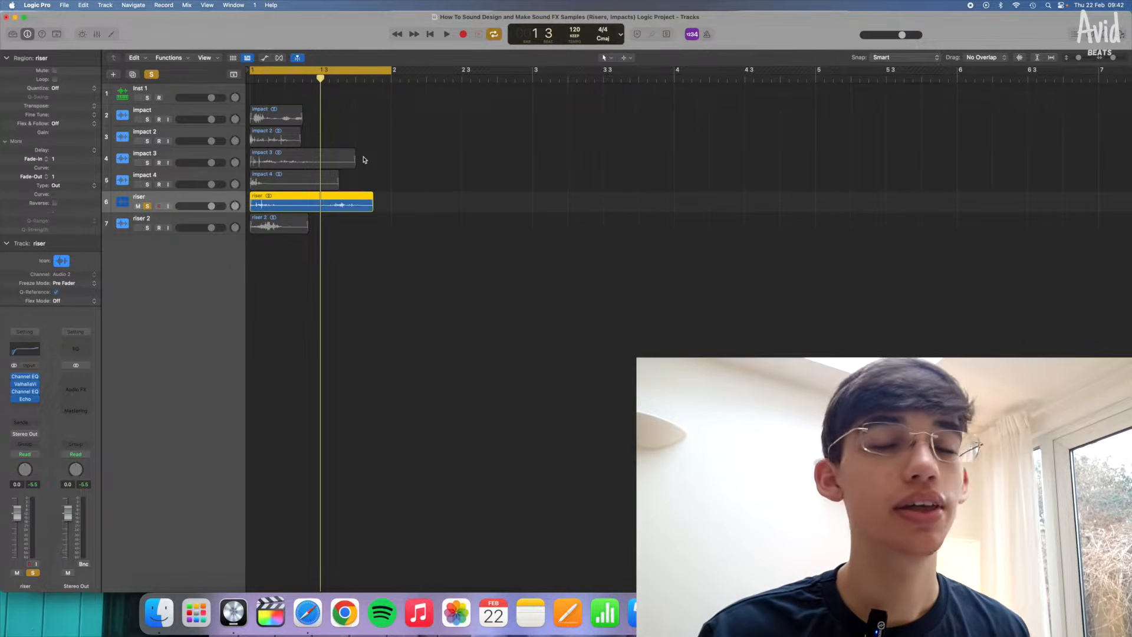
key(super+Right)
key(super+Right)
key(super+Right)
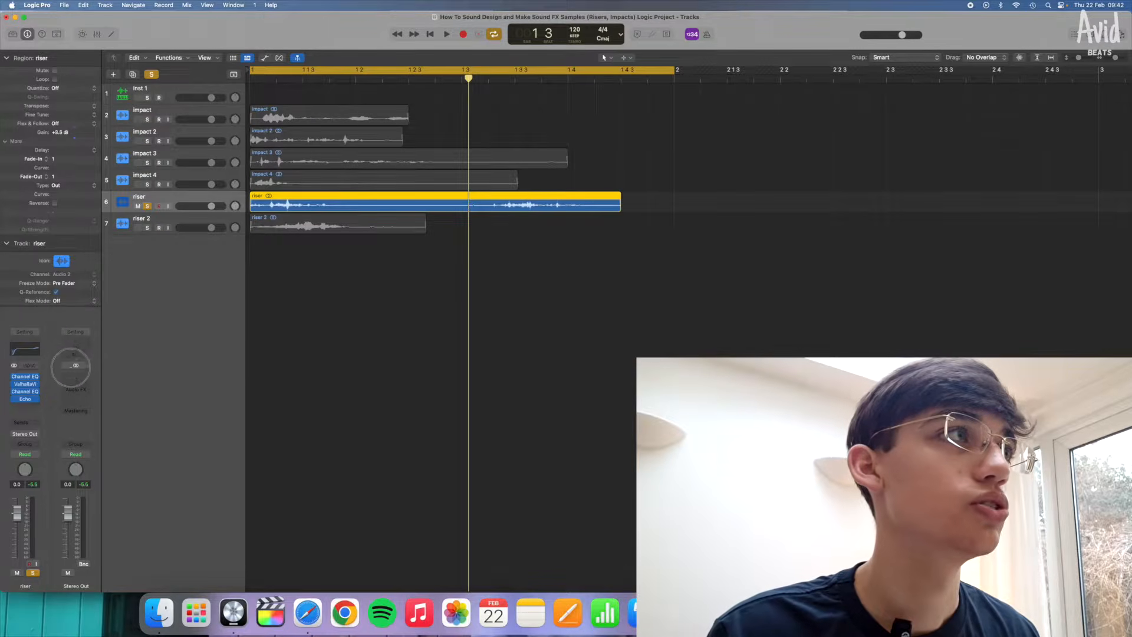
drag(493, 209, 407, 207)
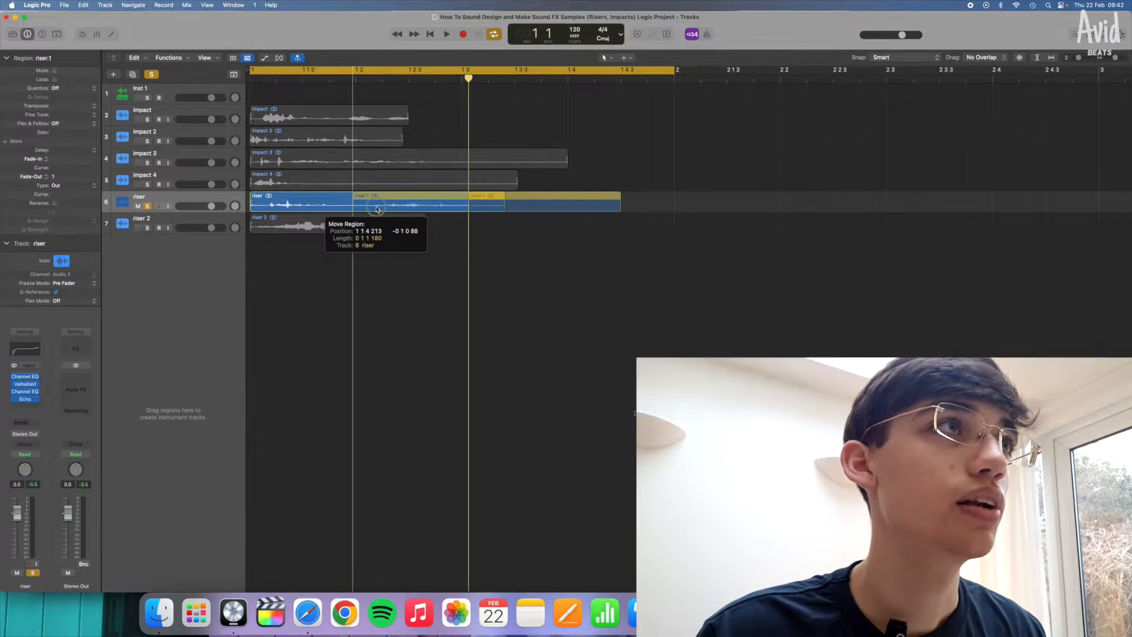
Step: Play the edited riser, first without and then with the metronome, to check its timing against the grid
key(space)
key(space)
click(706, 37)
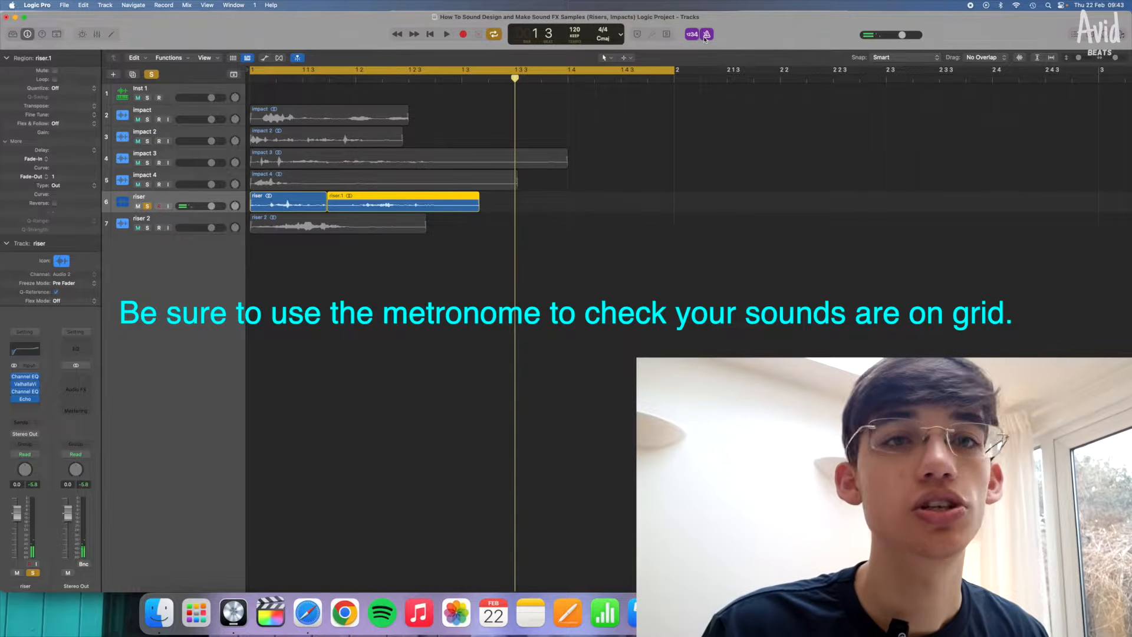
key(space)
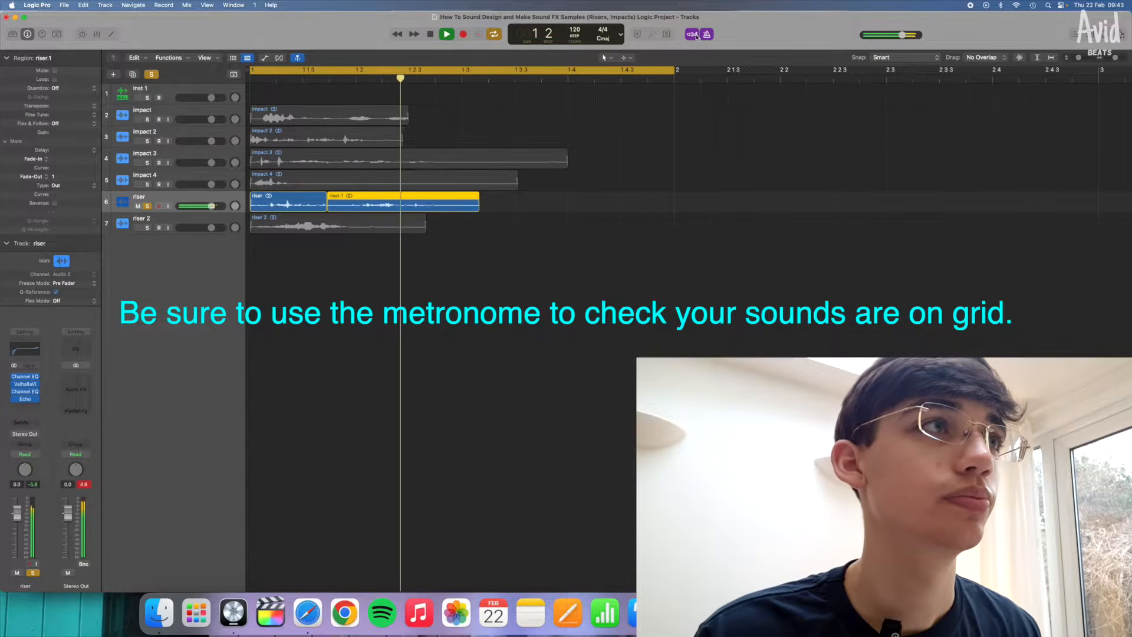
key(space)
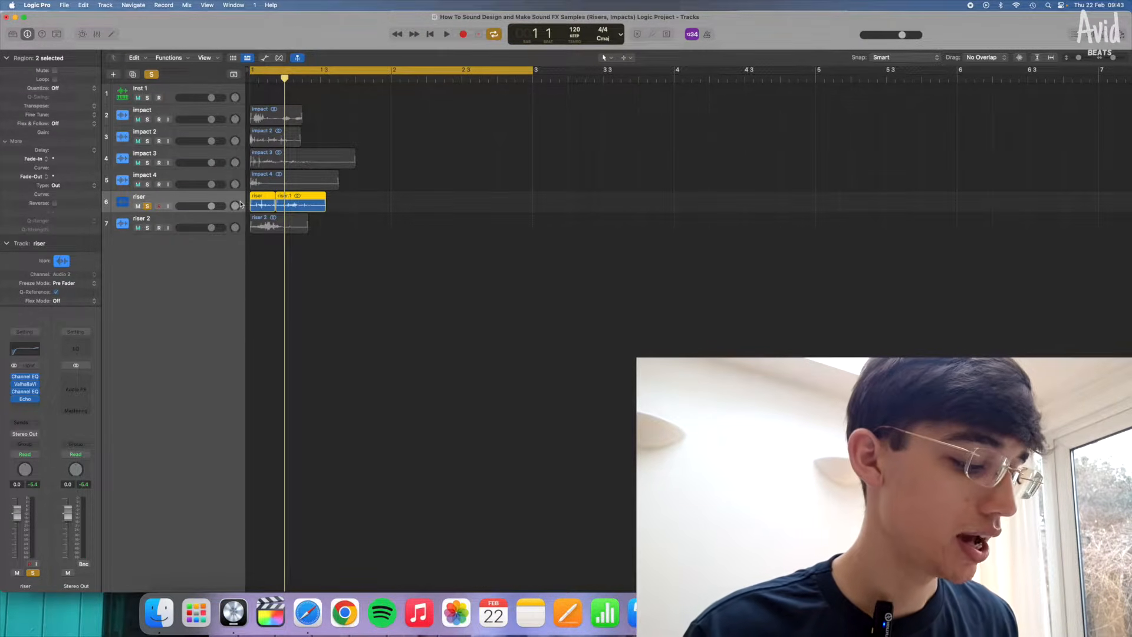
Step: Bounce both riser regions in place as riser_bip onto a new track, leaving the source, and unsolo the original riser track
key(super+b)
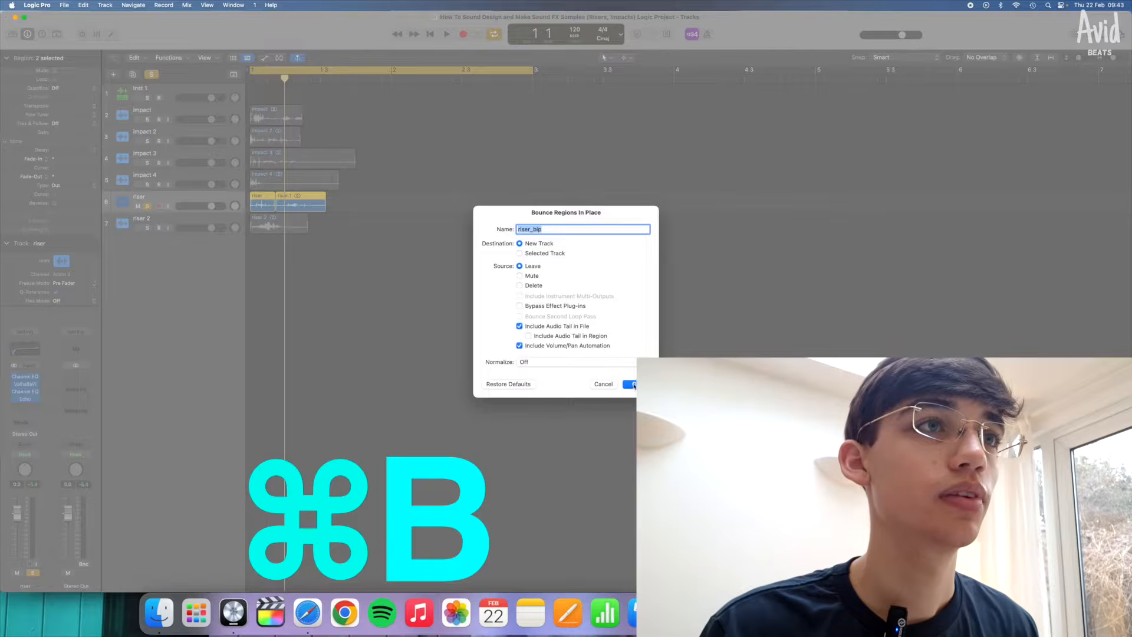
click(640, 383)
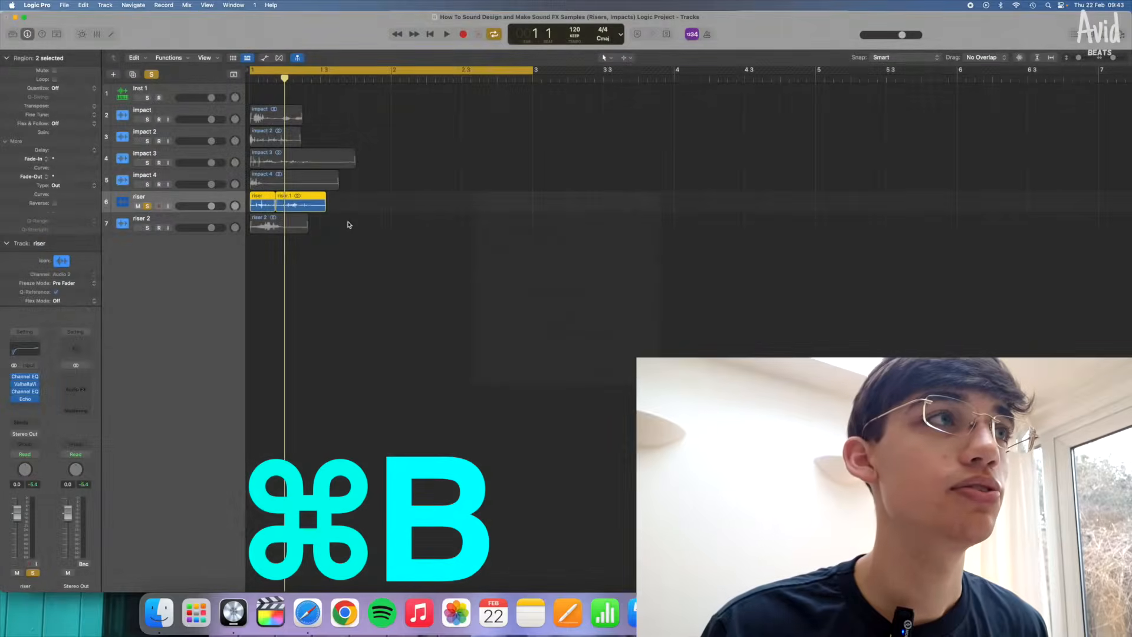
click(147, 206)
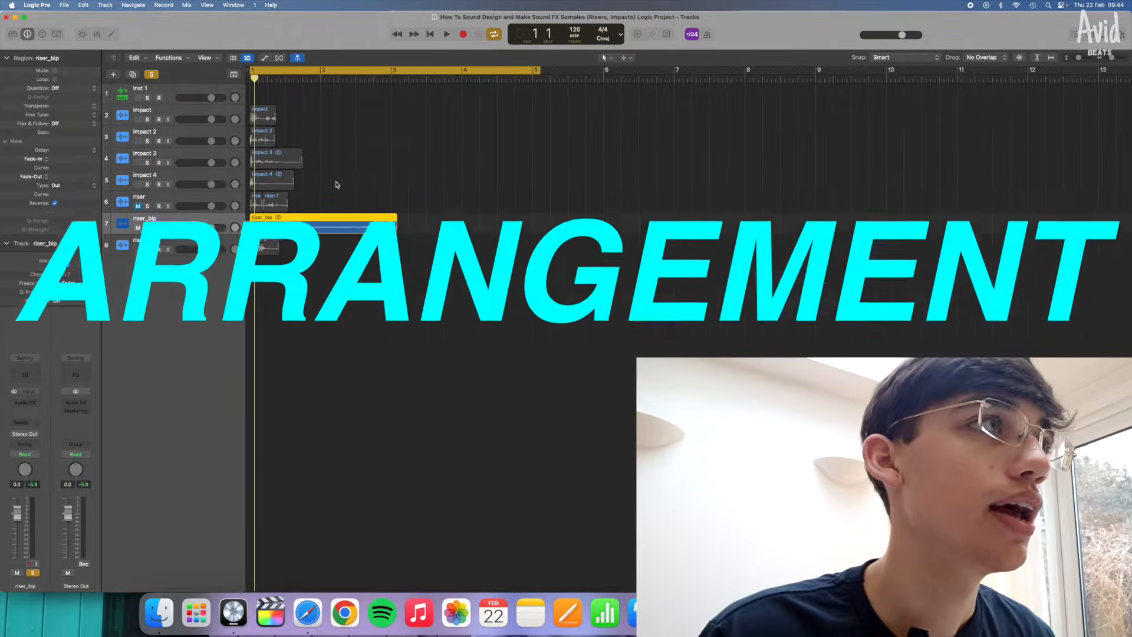
Step: Line up the four impact regions at bar 3 and audition the two risers by muting riser 2 first and riser_bip second
drag(336, 176, 396, 105)
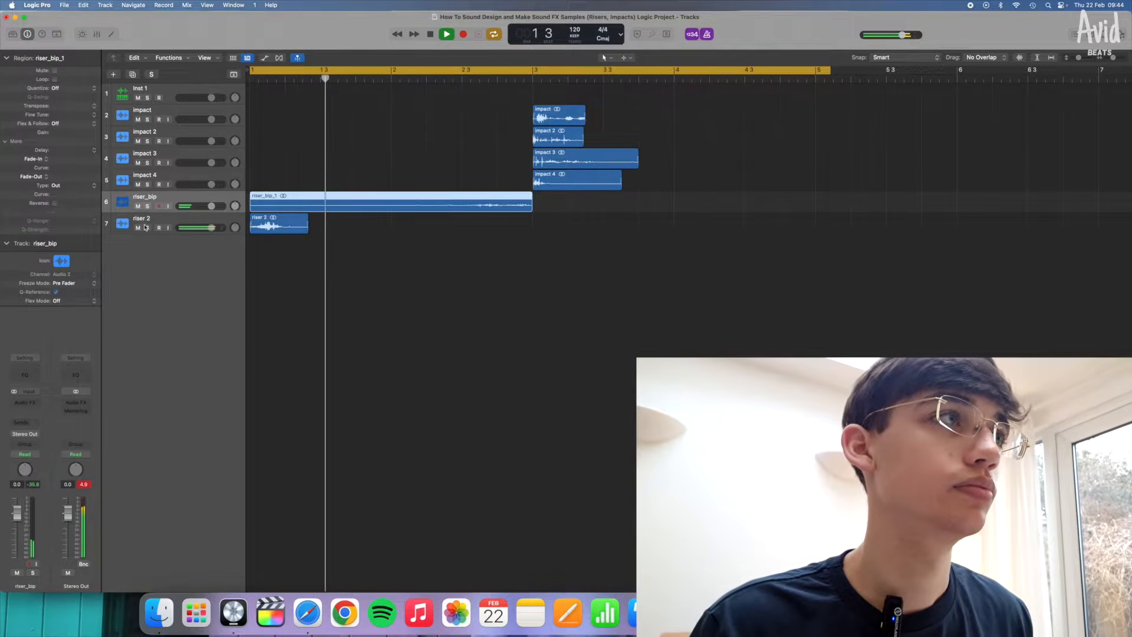
click(137, 228)
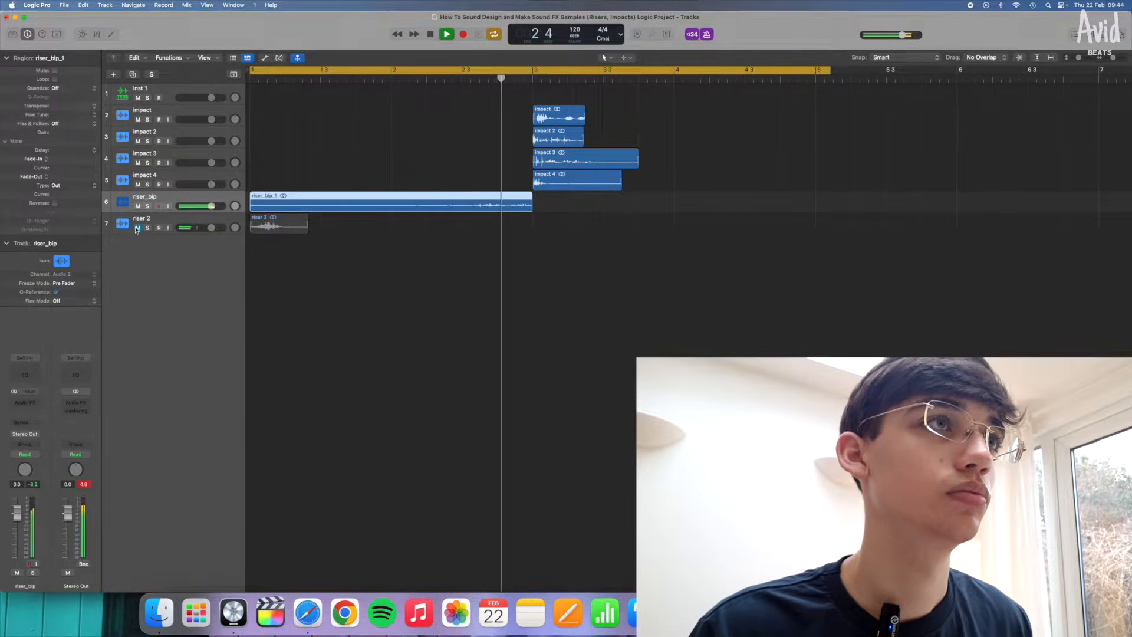
key(space)
click(138, 206)
key(space)
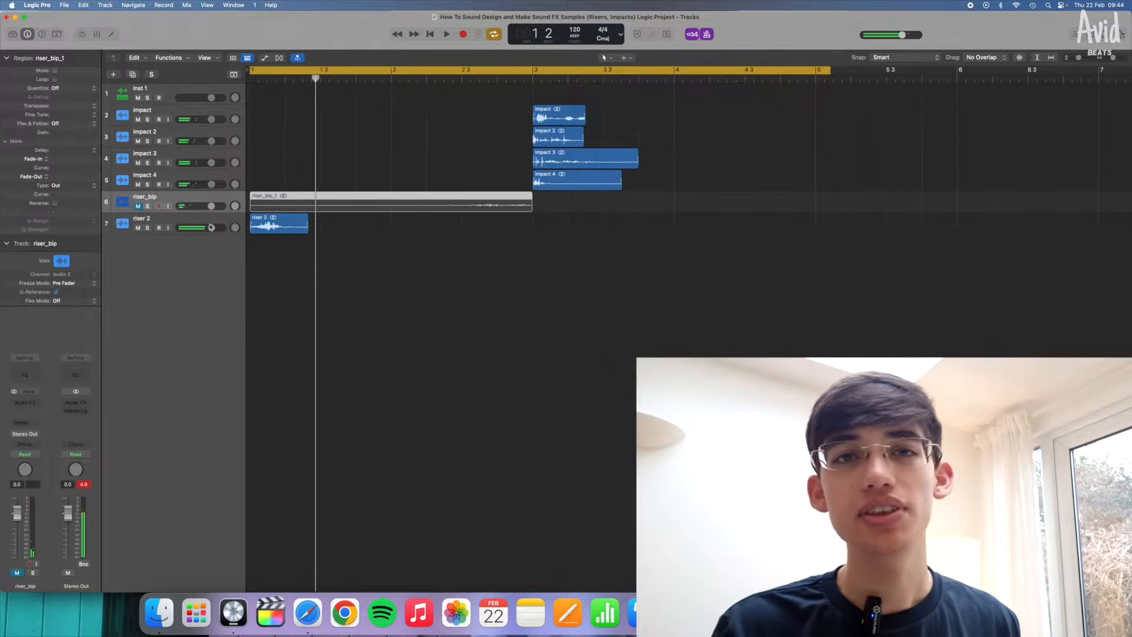
Step: Reverse the riser 2 region and move it so that its loudest point lands on bar 3
click(290, 225)
drag(292, 231, 536, 233)
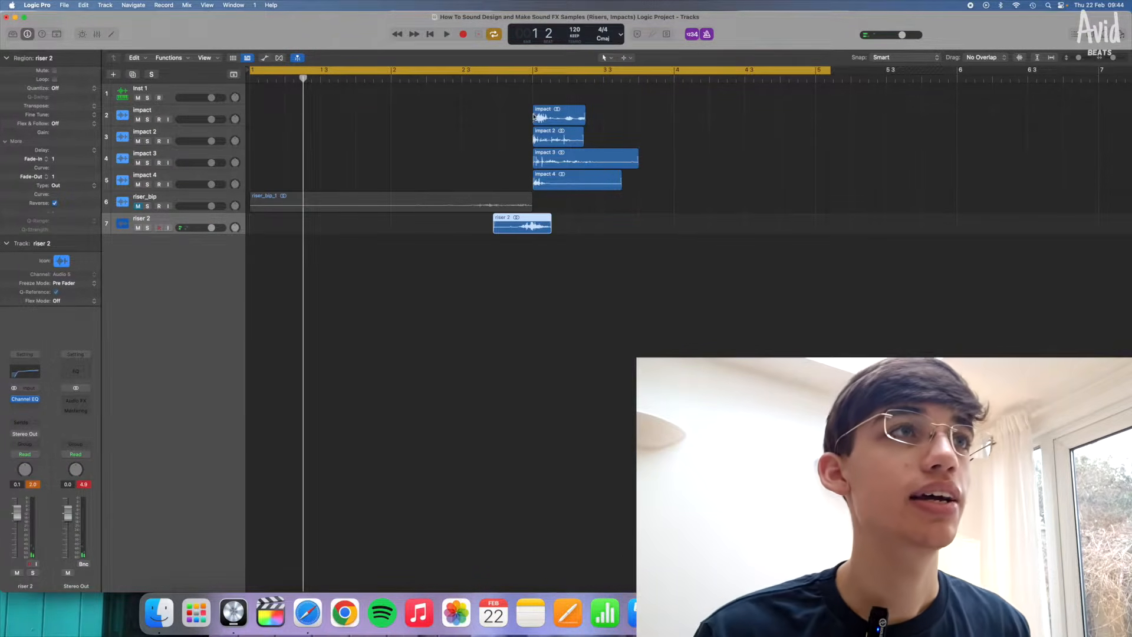
click(533, 79)
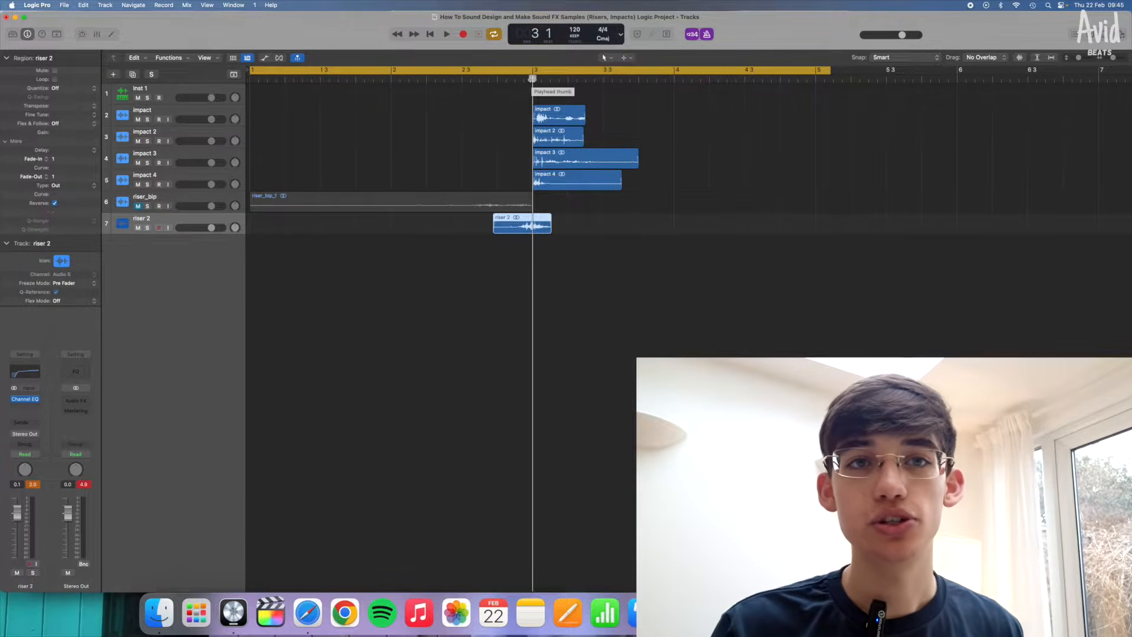
click(535, 224)
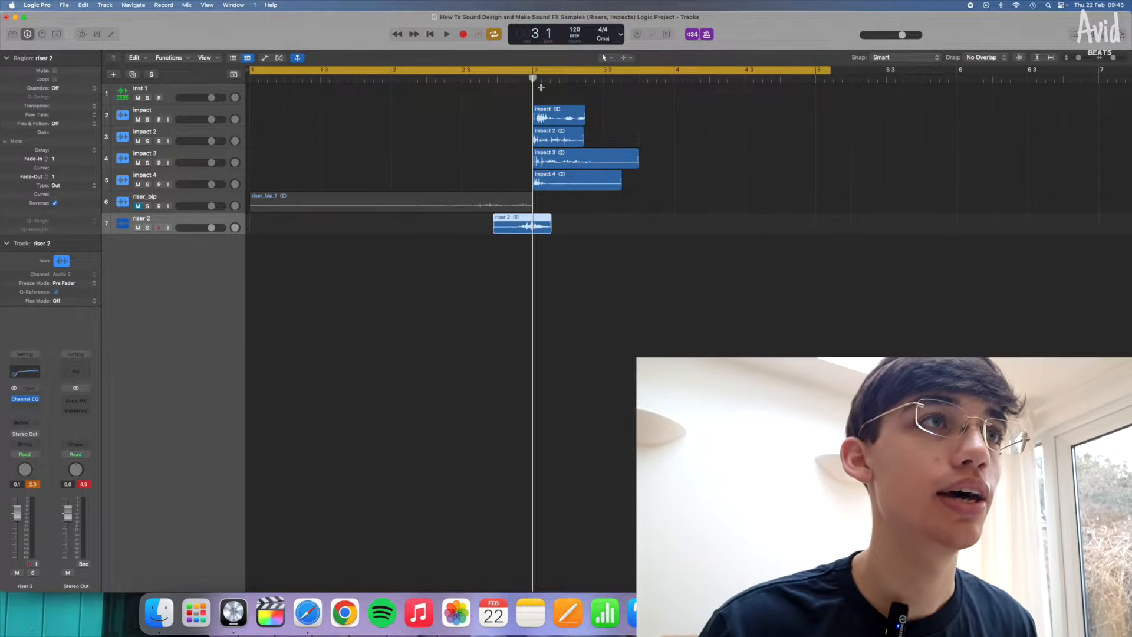
Step: Play back the riser 2 transition into the impacts and switch the metronome off
key(super+Right)
key(super+Right)
key(space)
key(space)
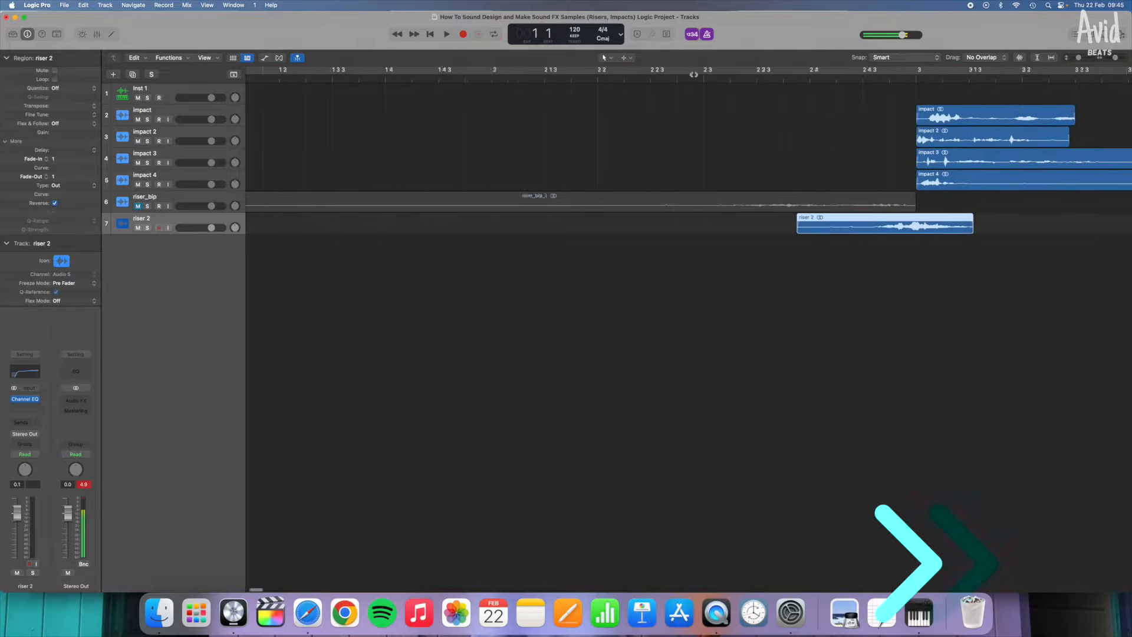
click(707, 34)
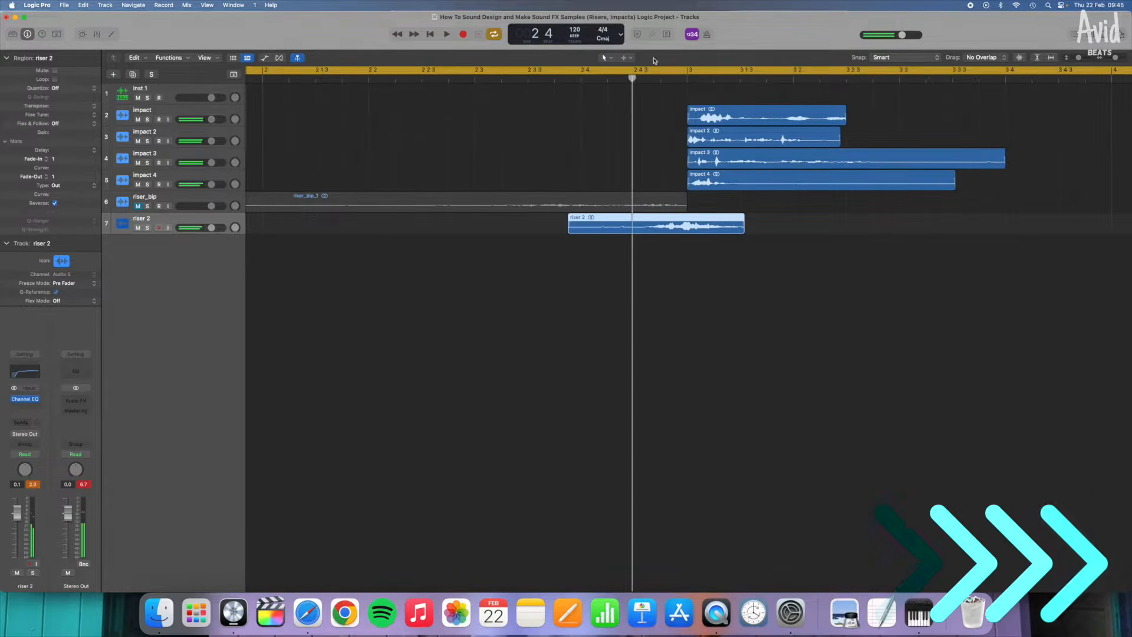
key(super+Left)
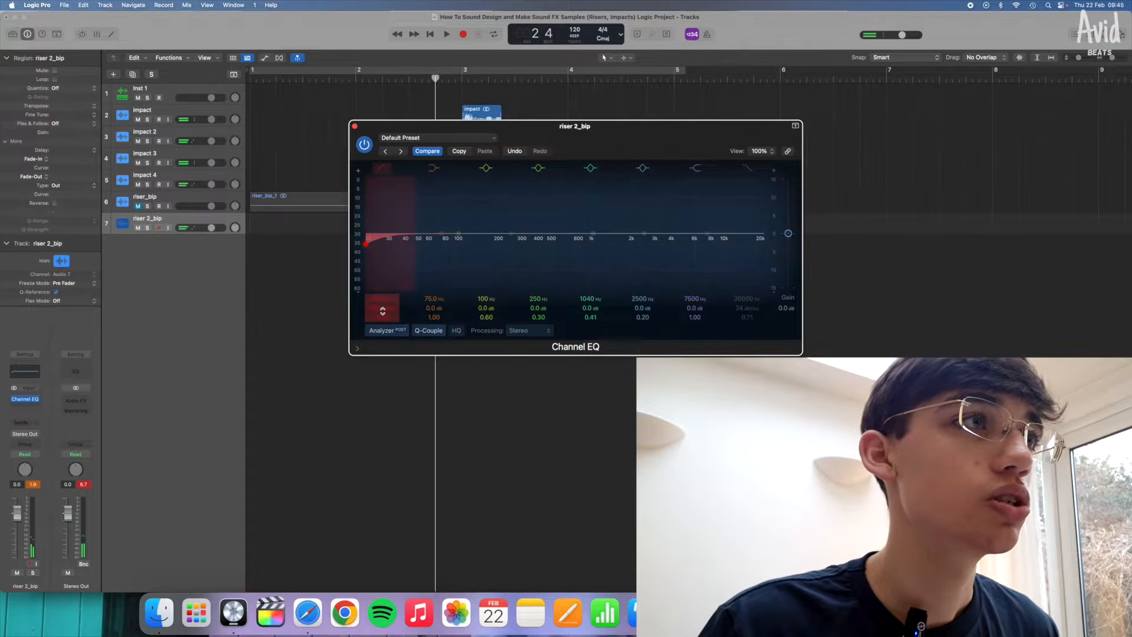
Step: Raise the low-cut frequency in riser 2_bip's Channel EQ and insert a Tremolo after it
drag(368, 242, 470, 260)
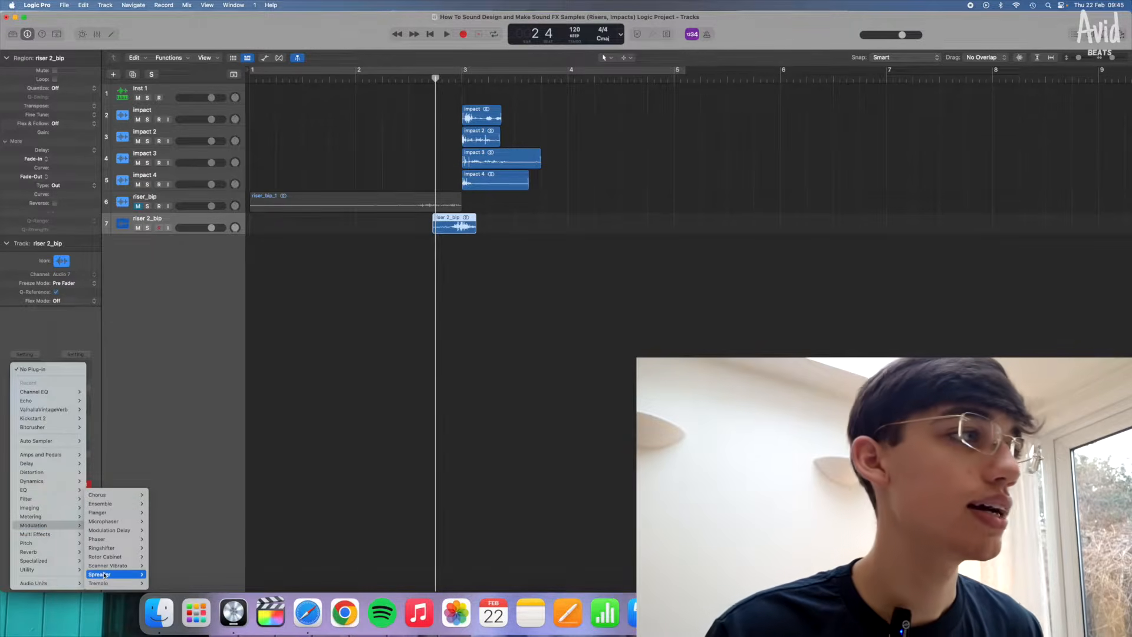
click(158, 575)
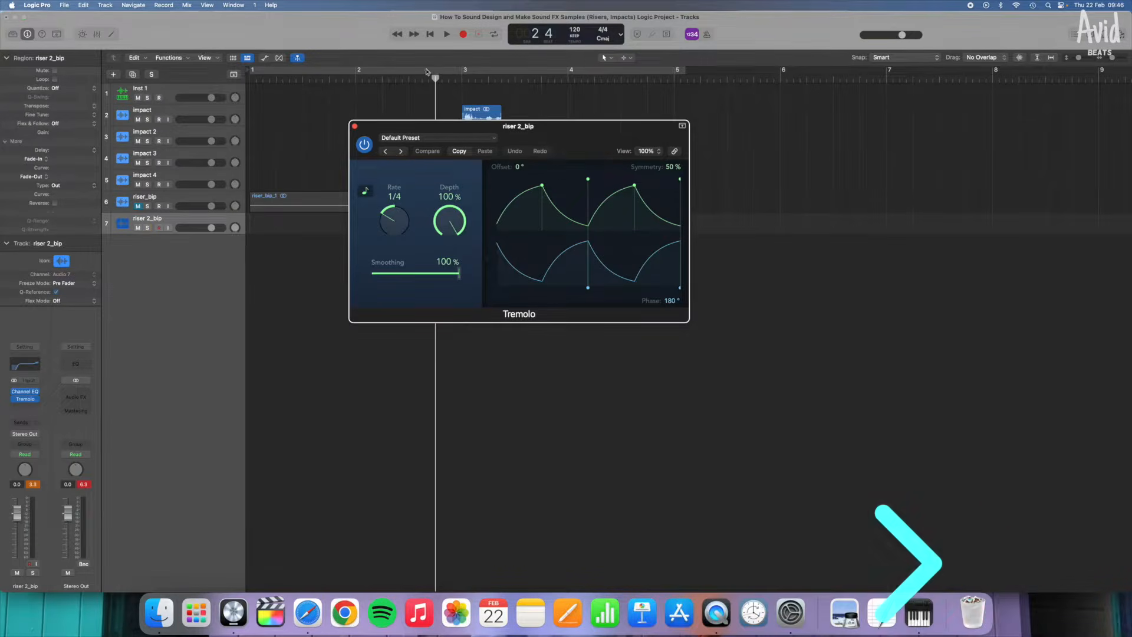
Step: Solo riser 2_bip and set the Tremolo's rate to 1/16 dotted while auditioning the region from its start
click(148, 228)
key(space)
click(436, 78)
drag(398, 220, 396, 211)
click(436, 78)
click(436, 78)
key(space)
click(437, 78)
key(space)
Step: Set the Tremolo's depth to 65 % and its smoothing to 46 %, auditioning the soloed riser 2_bip
key(space)
click(435, 79)
key(space)
key(space)
click(436, 78)
key(space)
click(435, 79)
drag(459, 274, 413, 273)
key(space)
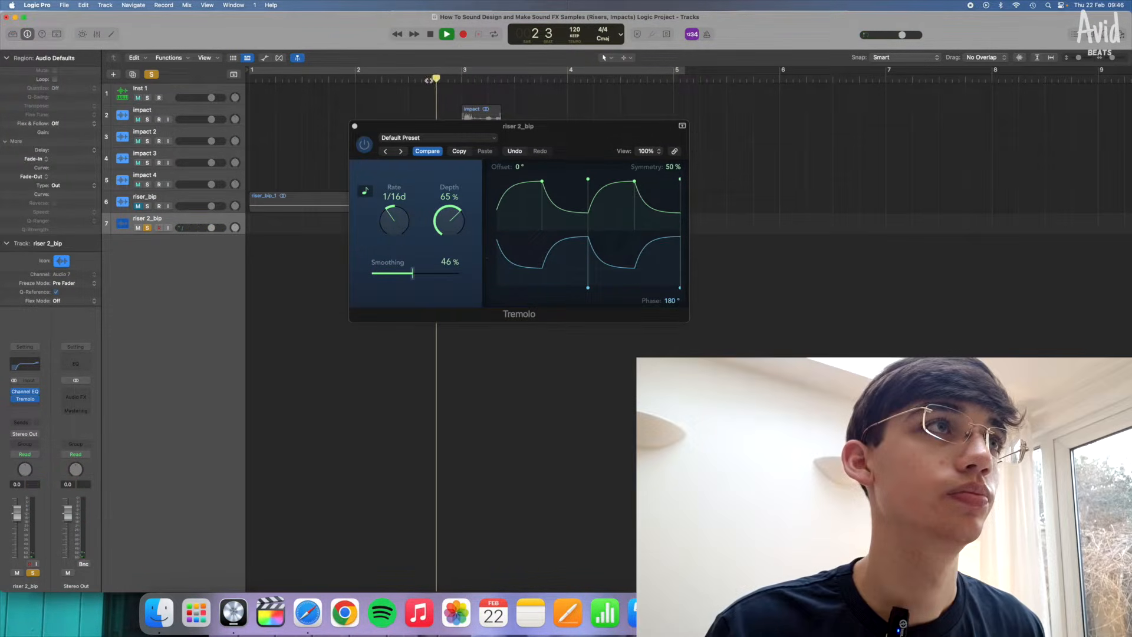
click(355, 126)
key(space)
key(space)
key(space)
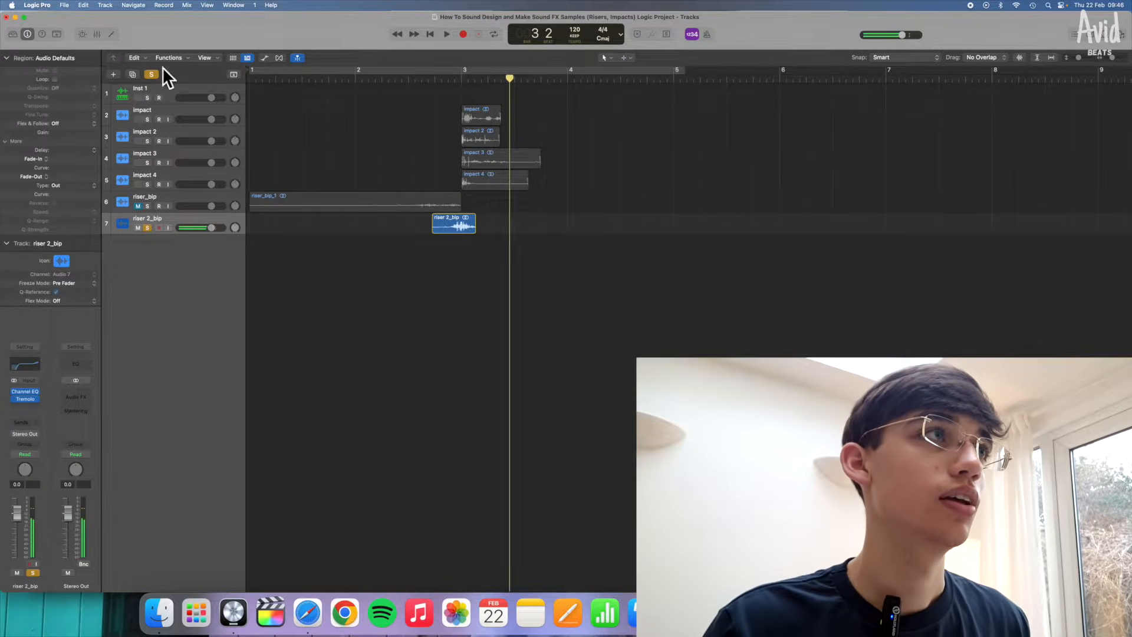
Step: Clear the solo, unmute riser_bip and play the full arrangement from the beginning
click(151, 74)
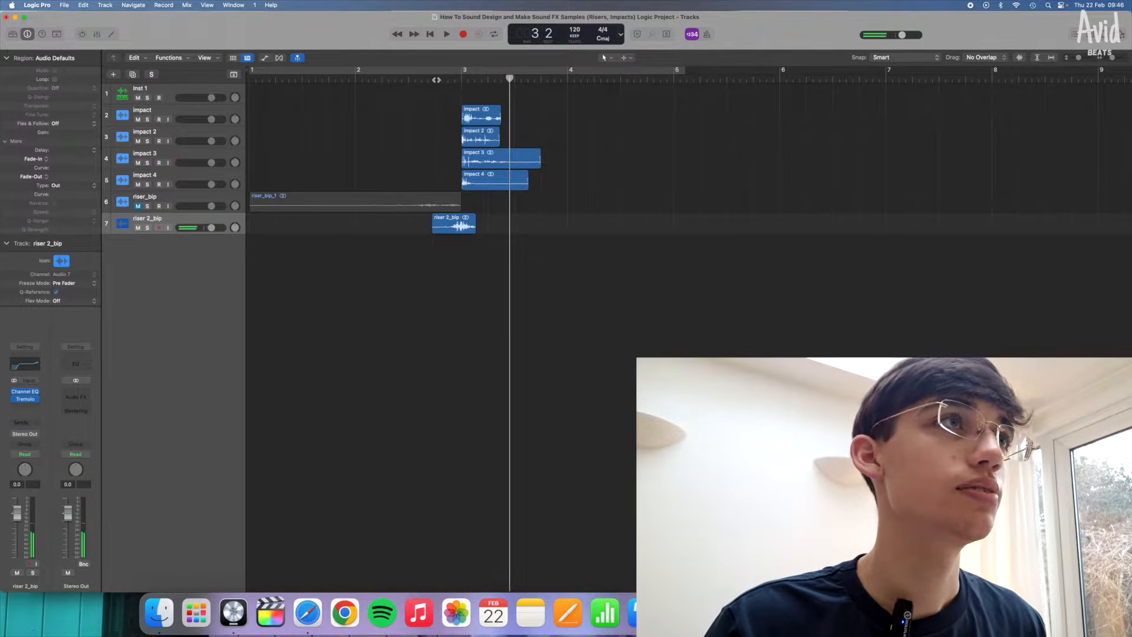
click(141, 207)
key(Return)
key(space)
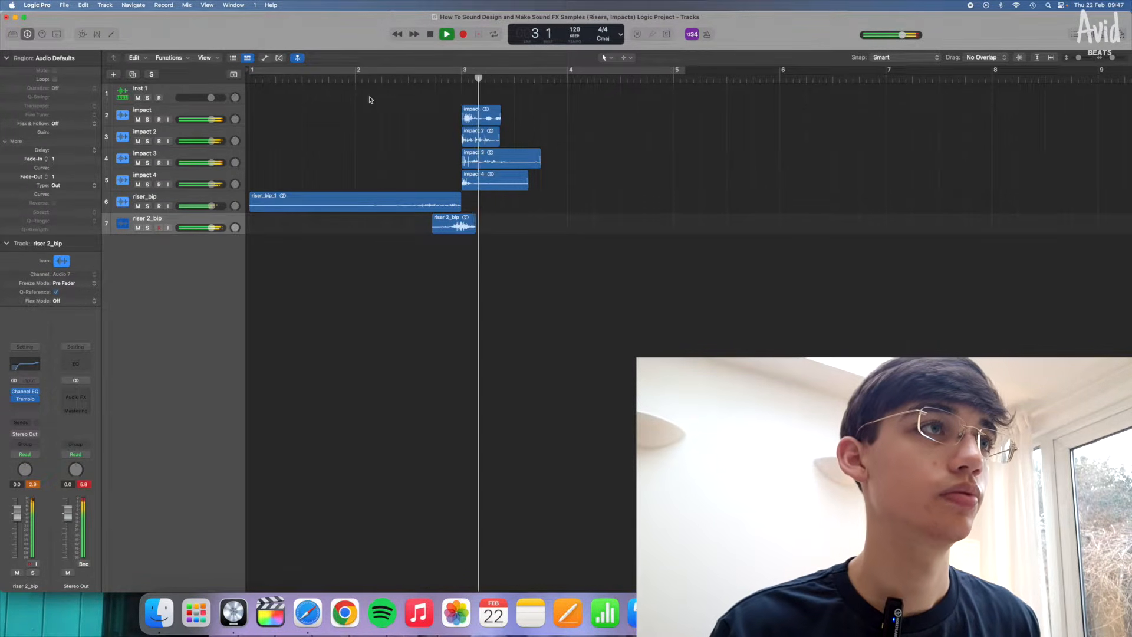
Step: Solo the first impact track and play its region from bar 3
click(461, 78)
click(480, 121)
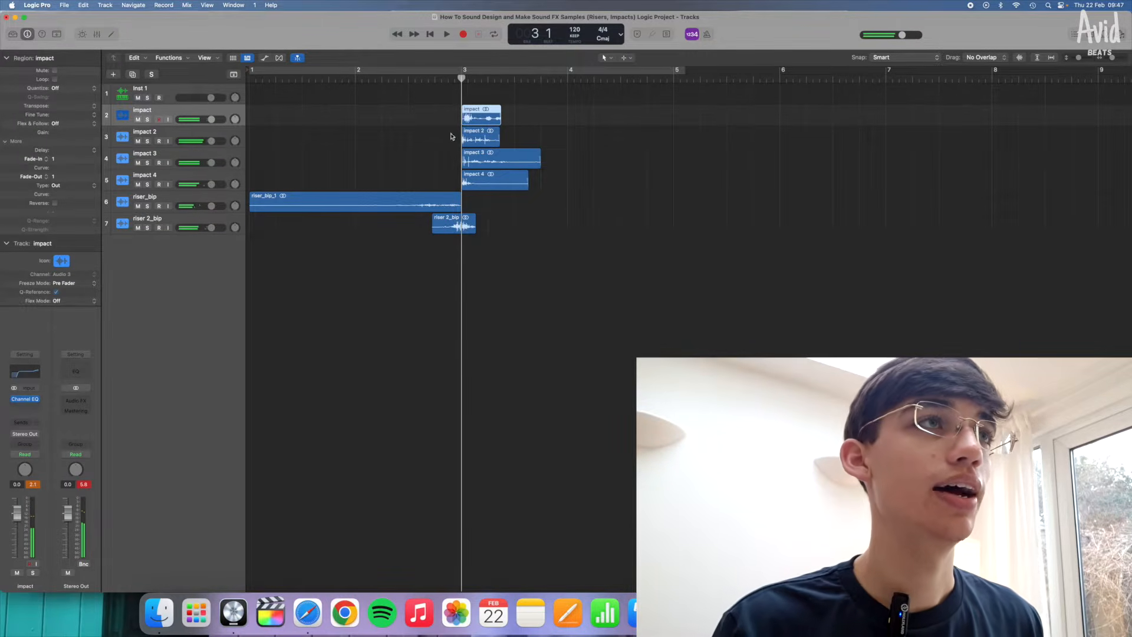
click(148, 120)
key(space)
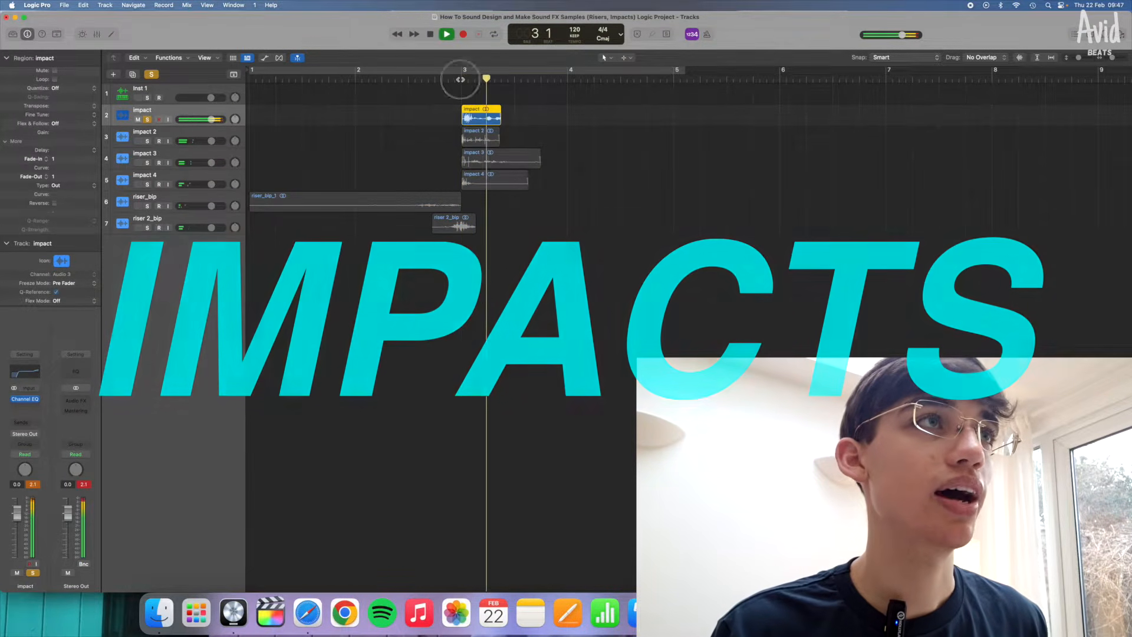
key(space)
Step: Trim the silence before the first hit from the start of the impact region at bar 3
key(super+Right)
key(super+Right)
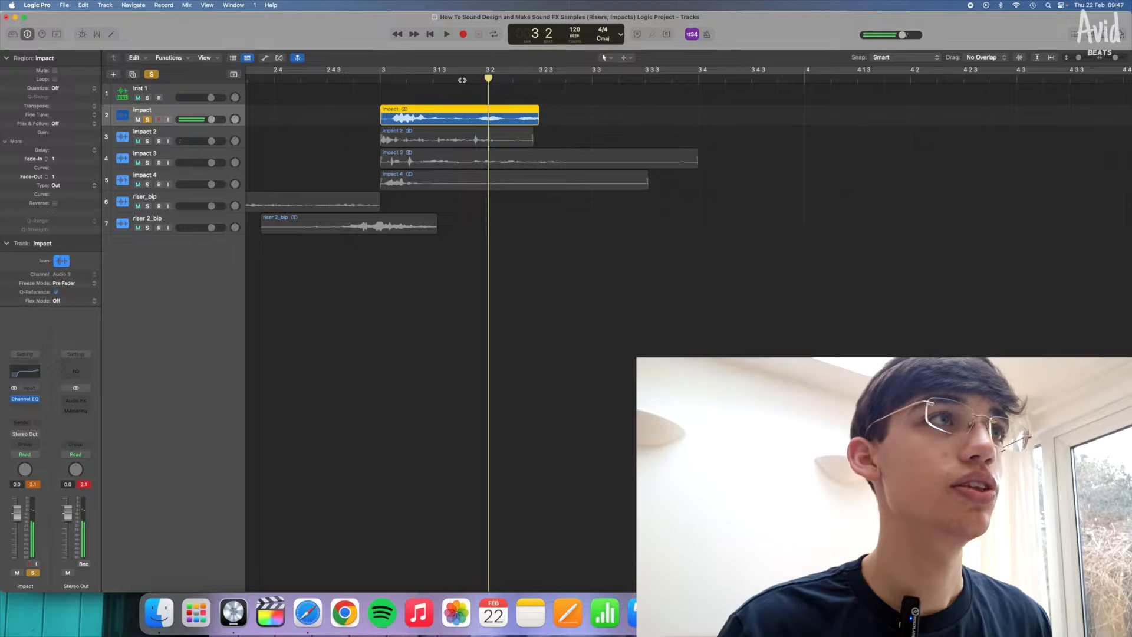
click(377, 77)
key(super+Right)
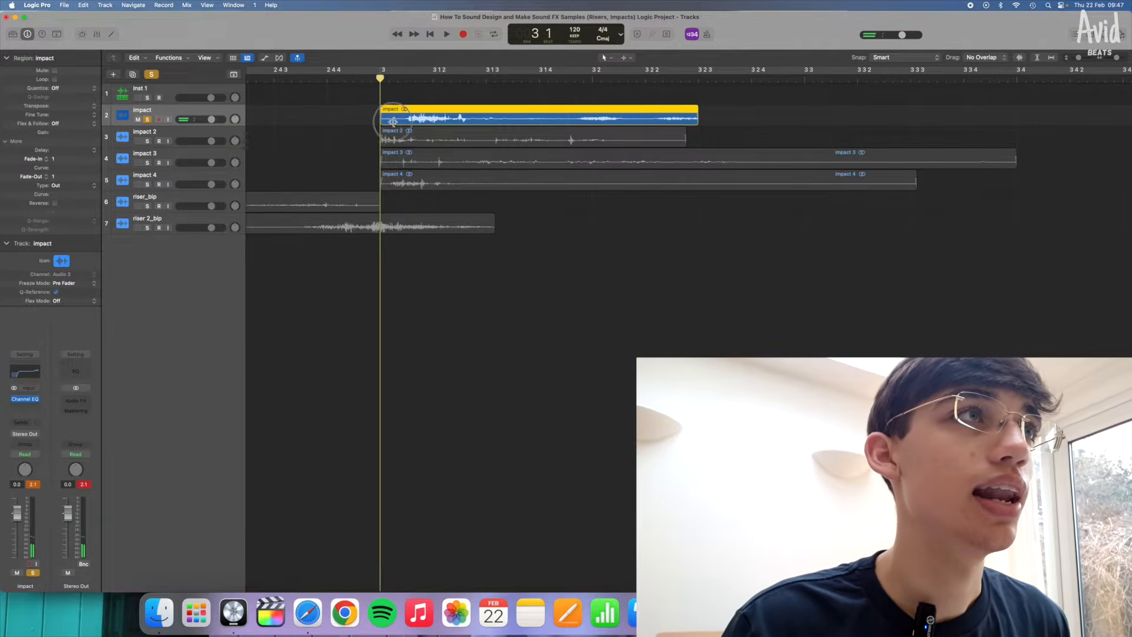
drag(393, 122, 402, 122)
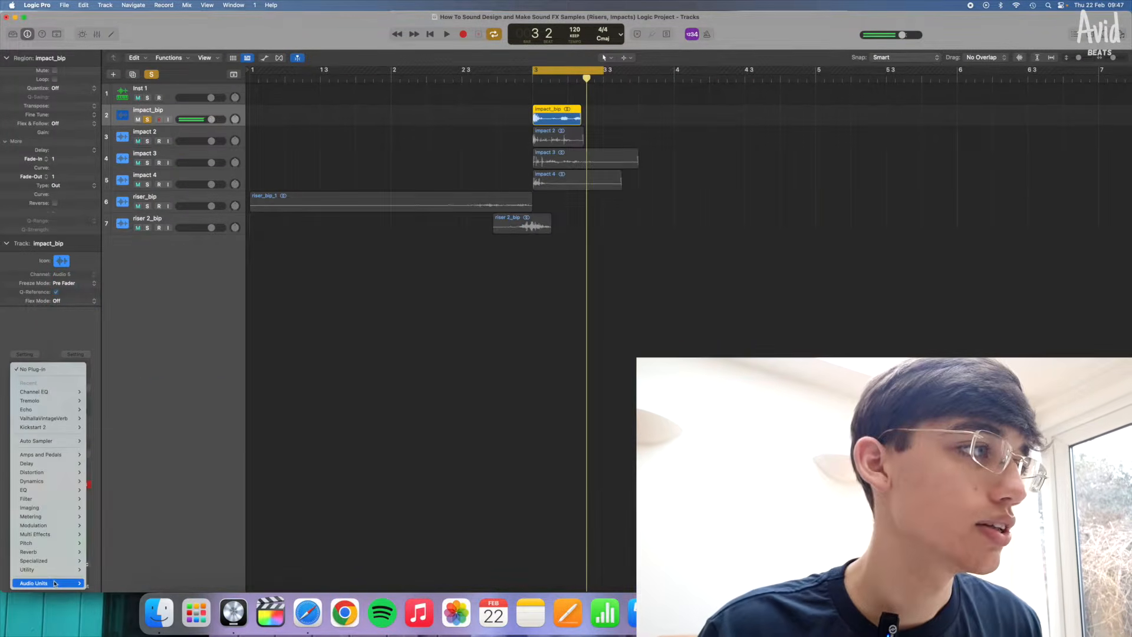
Step: Insert ValhallaVintageVerb on the impact_bip track and load its Ambience preset
mouse_move(34, 582)
mouse_move(109, 565)
click(233, 575)
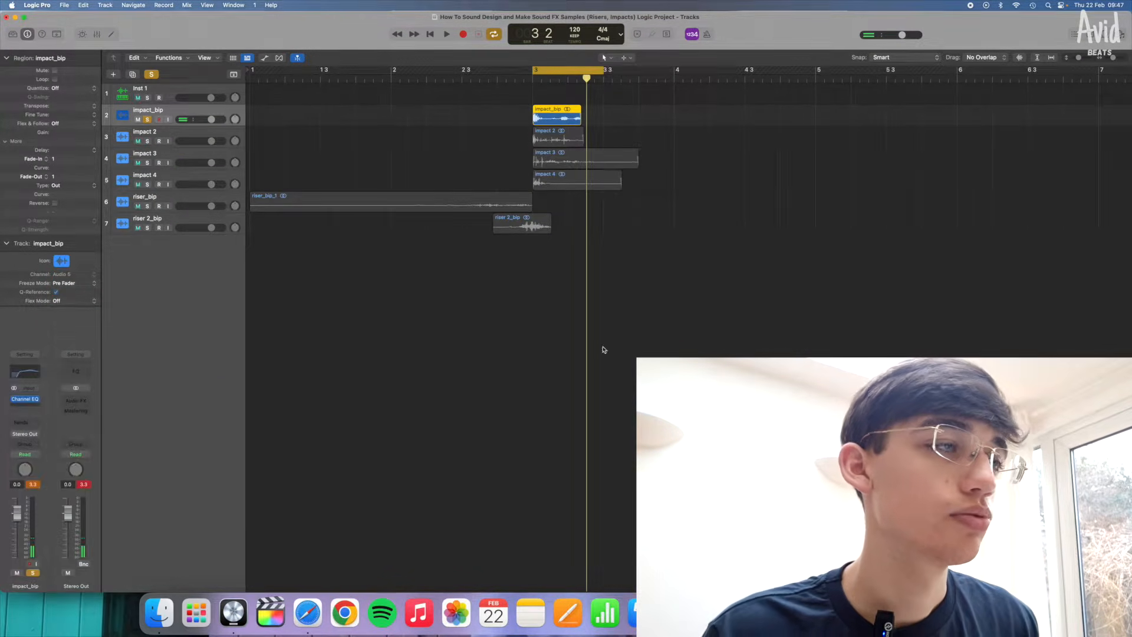
click(676, 313)
mouse_move(650, 392)
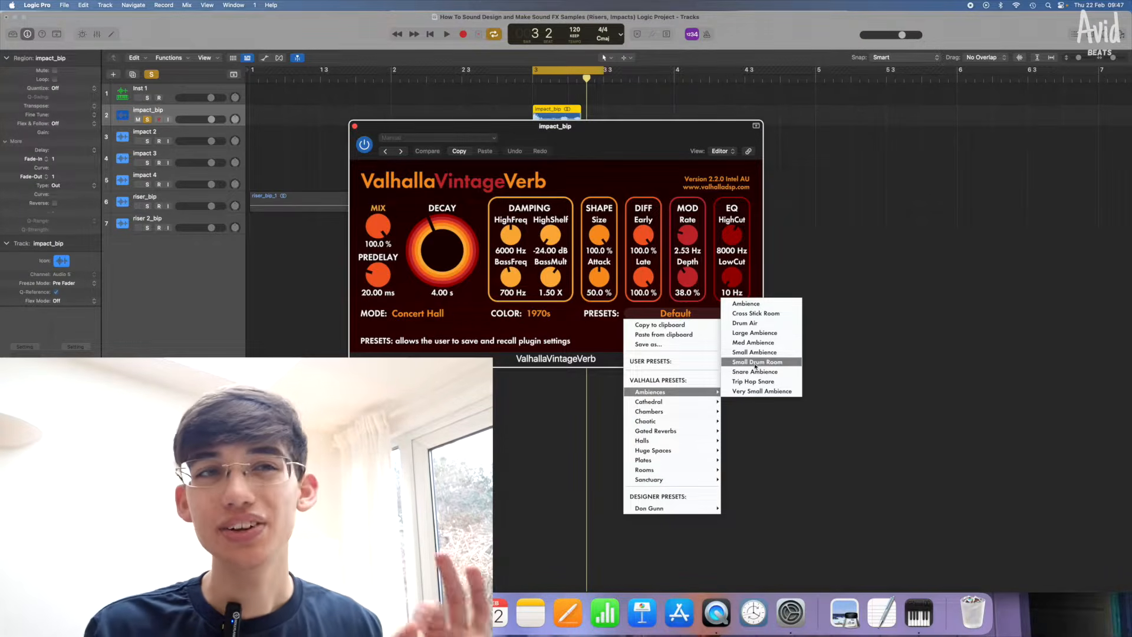
click(746, 303)
Step: Play the soloed impact_bip and adjust the reverb's decay by ear
key(space)
drag(423, 250, 378, 342)
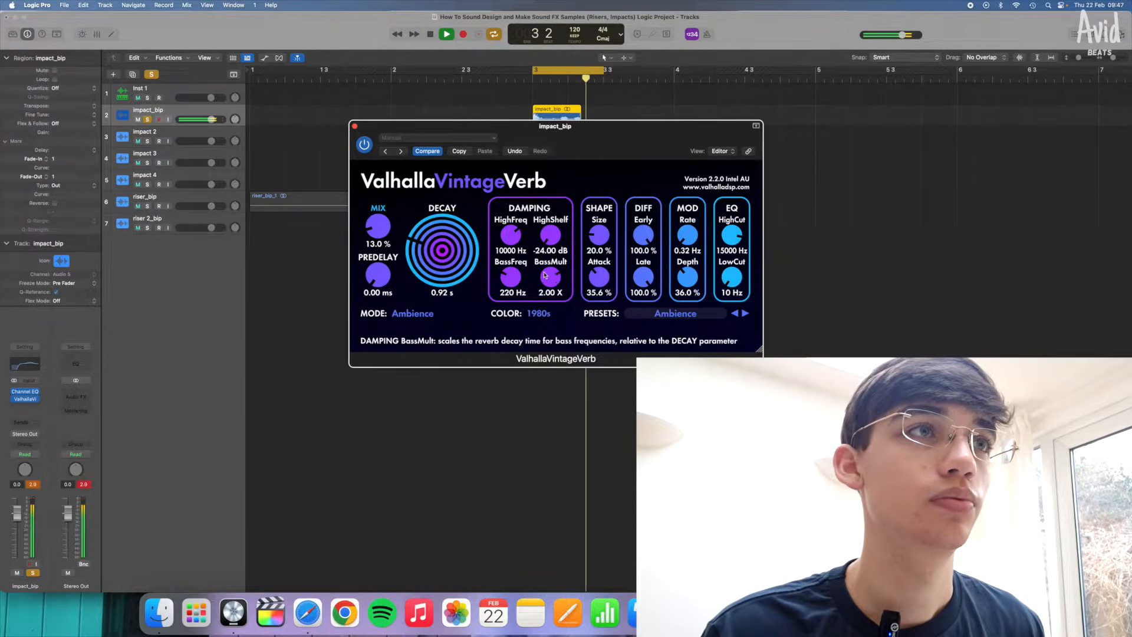
drag(448, 259, 448, 269)
Step: Audition impact_bip with the Slow Chorus preset at 54 % mix, closing the Chorus settings
key(space)
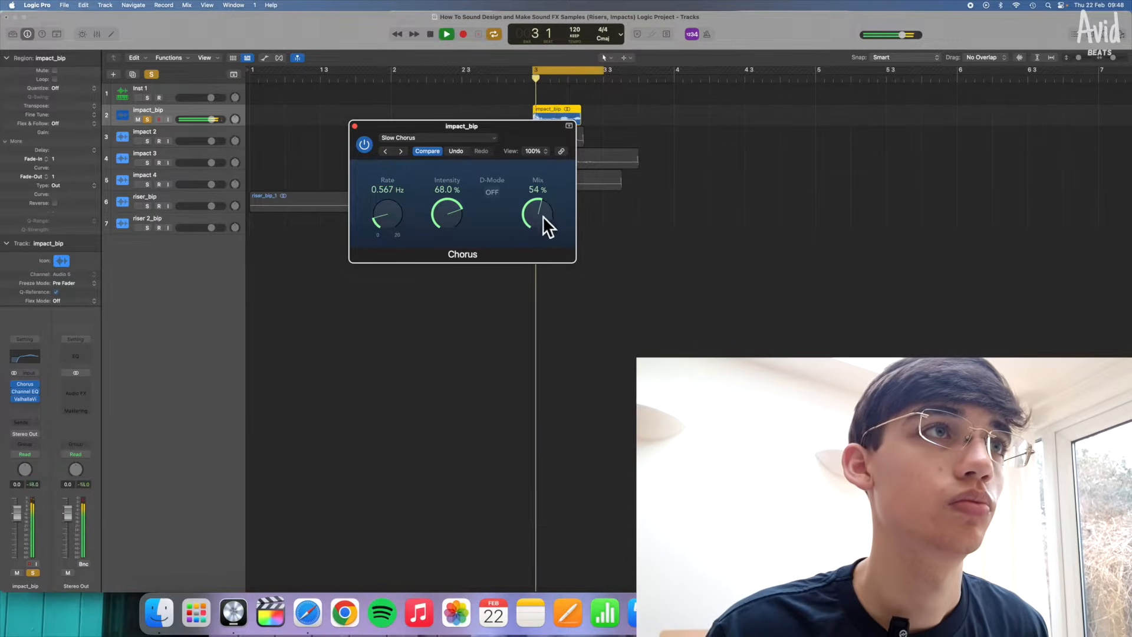
click(355, 126)
key(space)
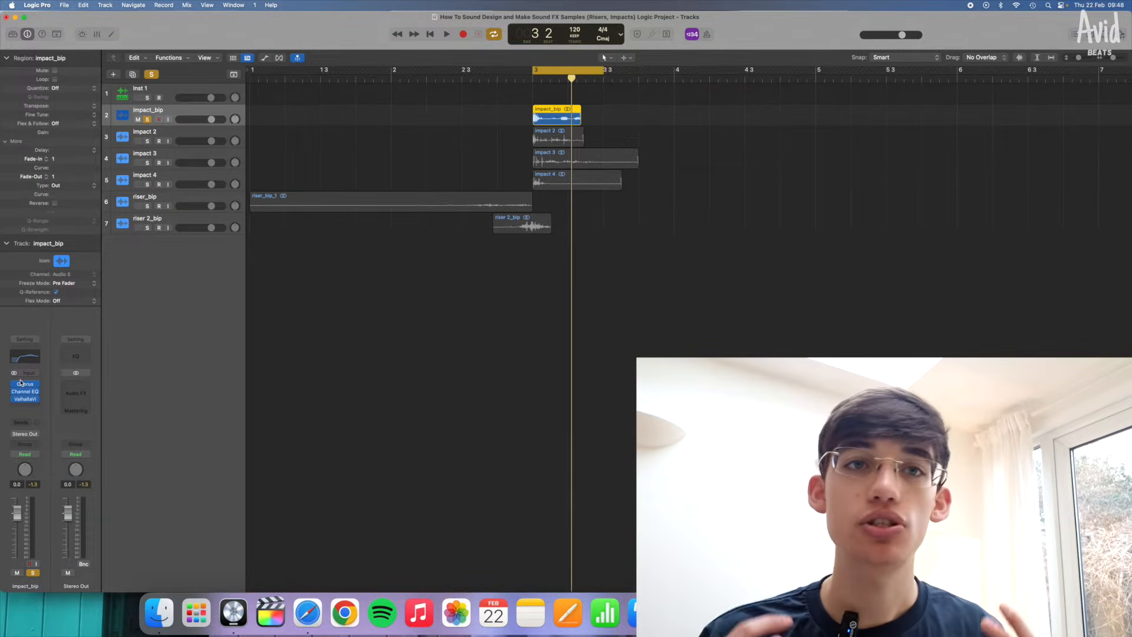
Step: Insert a Direction Mixer after the reverb on impact_bip and reset the track's pan to centre
click(27, 406)
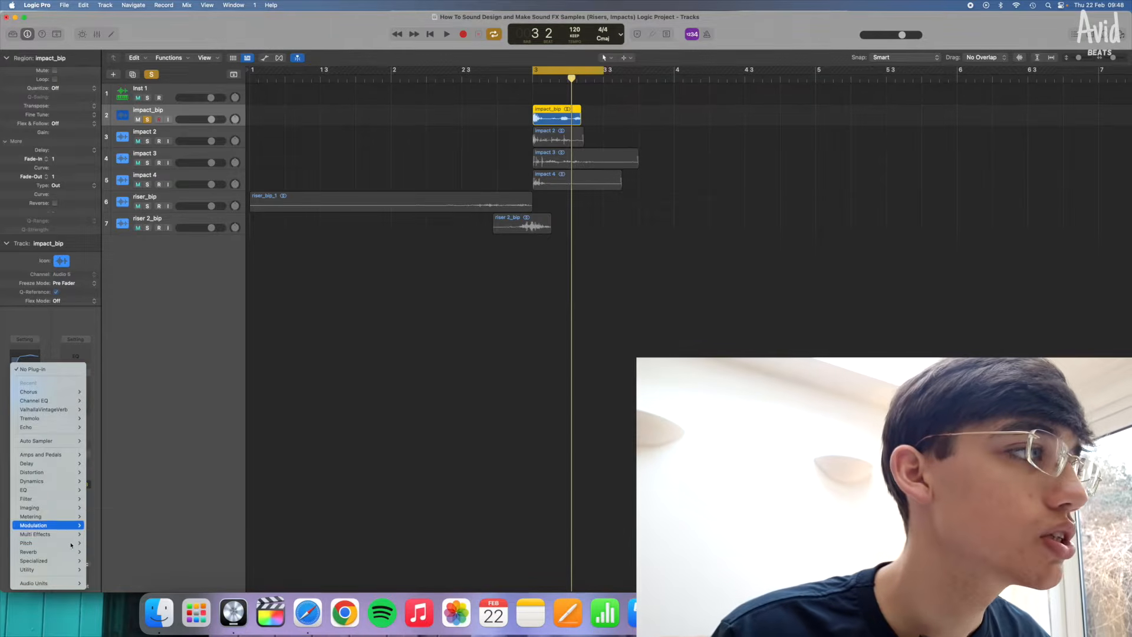
mouse_move(43, 517)
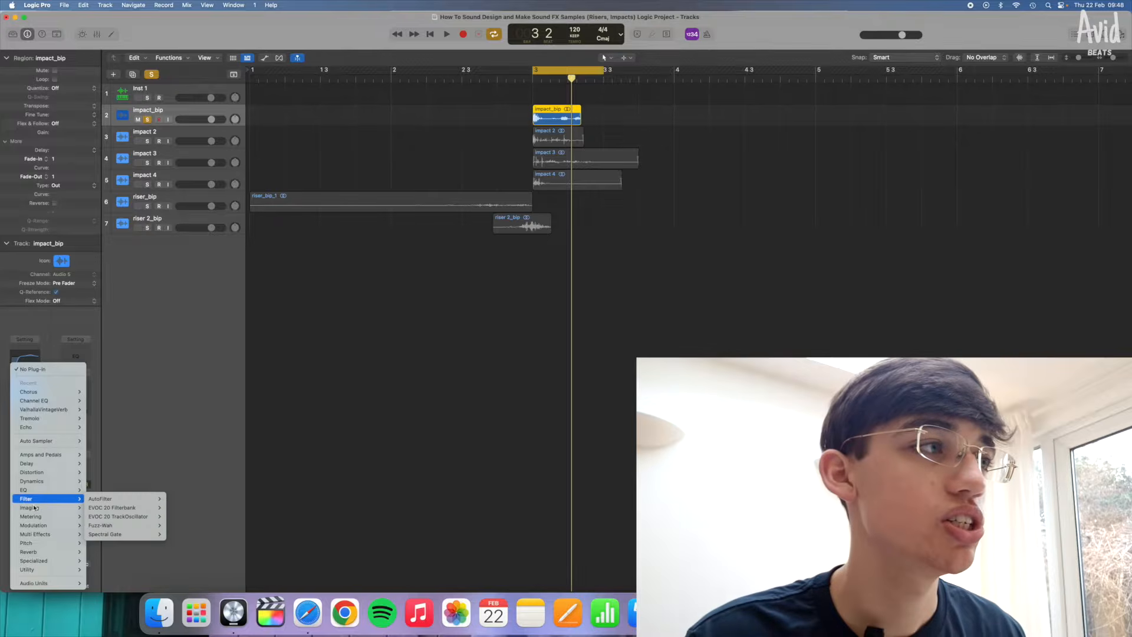
click(178, 517)
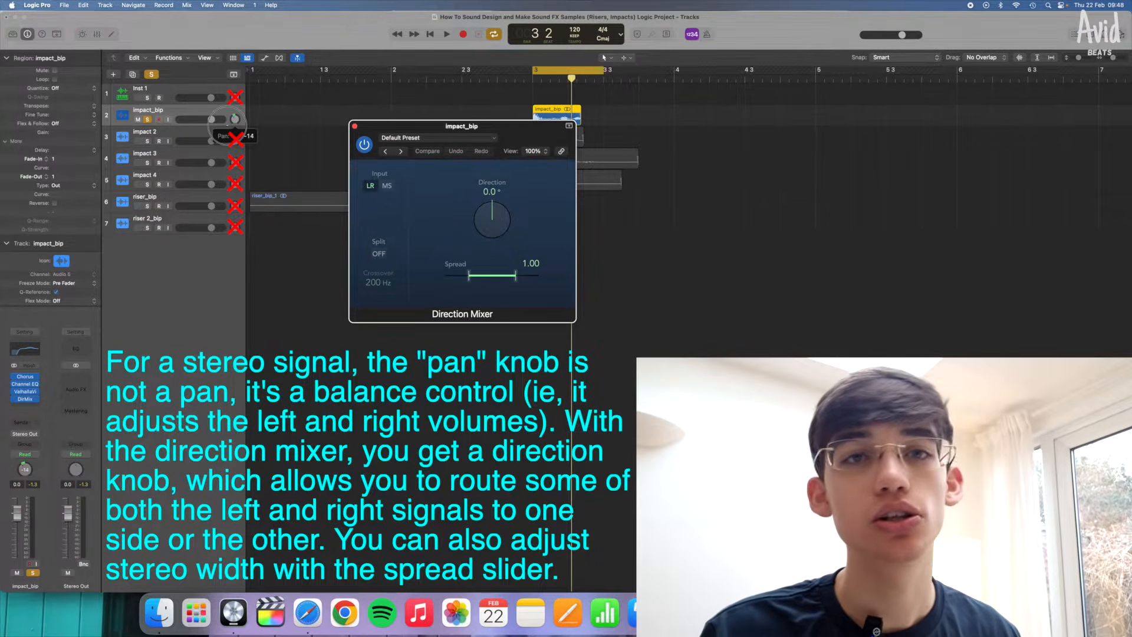
click(234, 119)
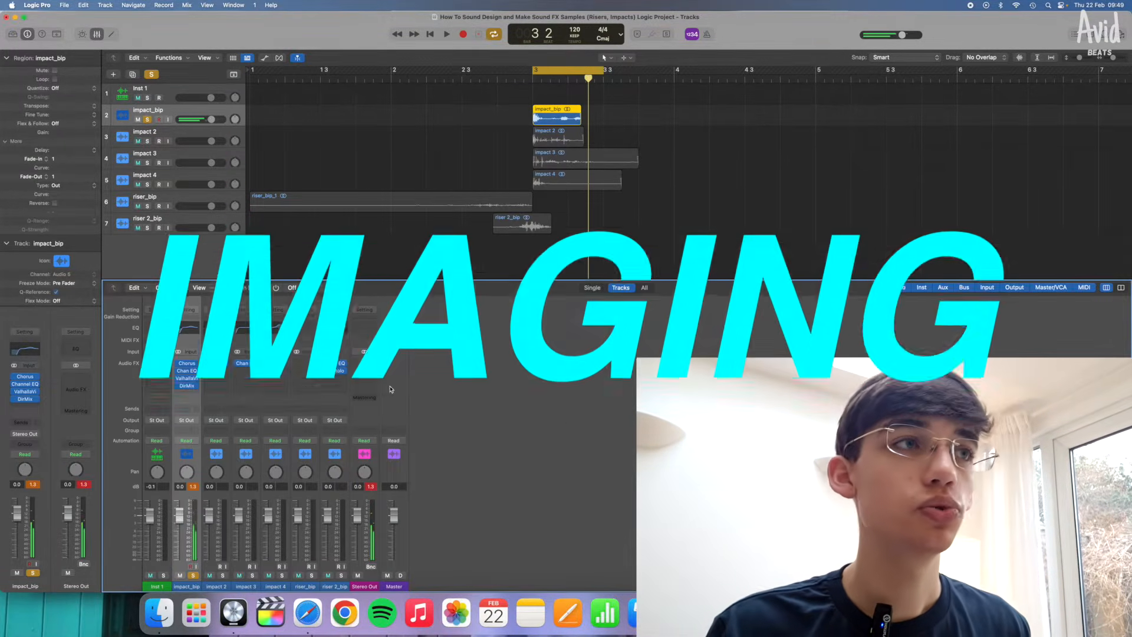
Step: Bring Stereo Out into the track list by switching its automation mode to Touch and back to Read
click(365, 441)
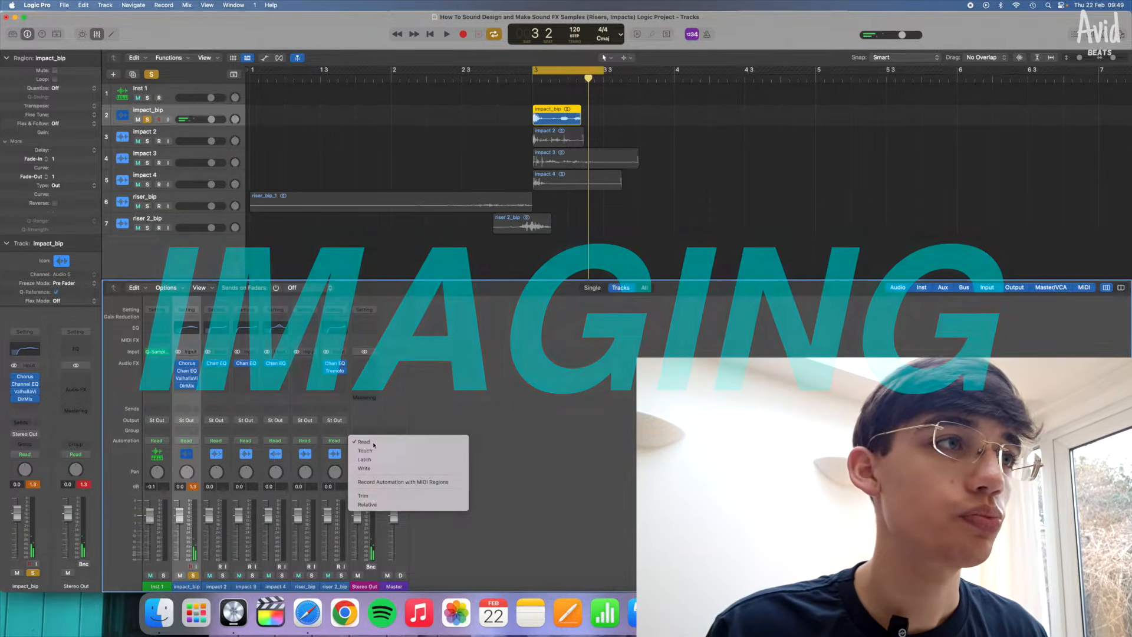
click(374, 449)
click(368, 443)
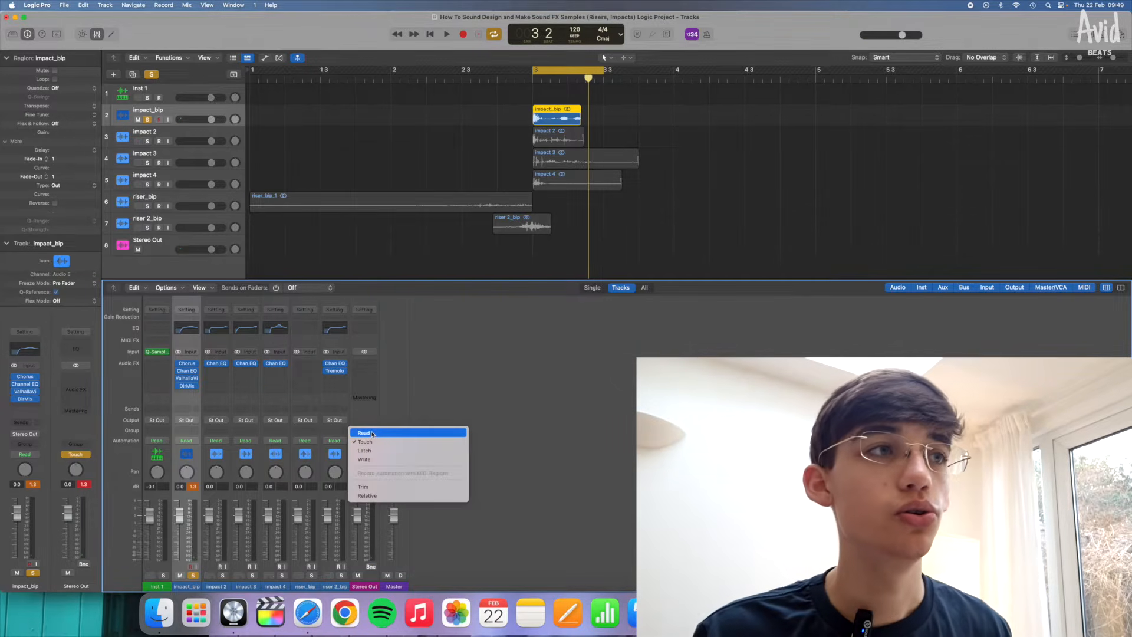
click(369, 435)
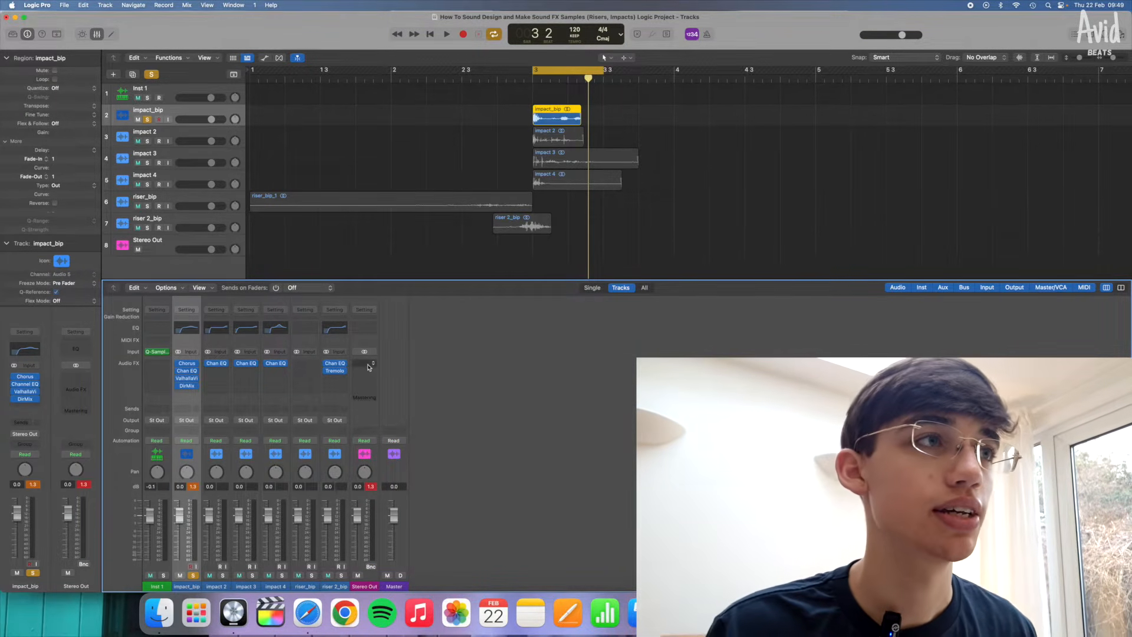
Step: Insert the stereo version of iZotope Ozone Imager 2 on the Stereo Out channel
click(369, 365)
mouse_move(369, 582)
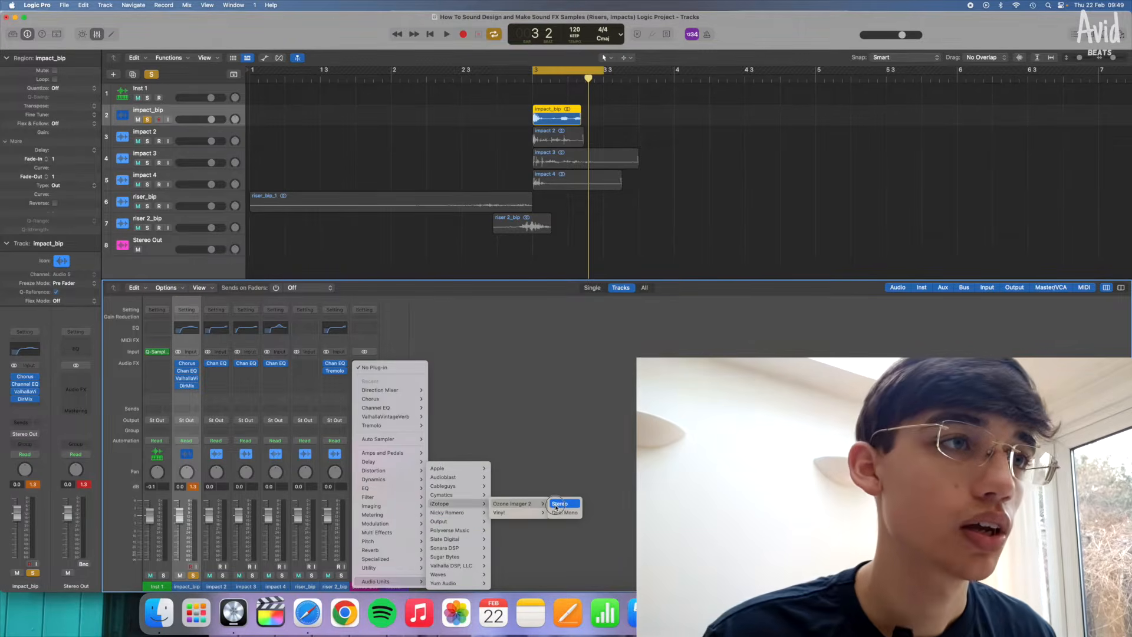
click(565, 506)
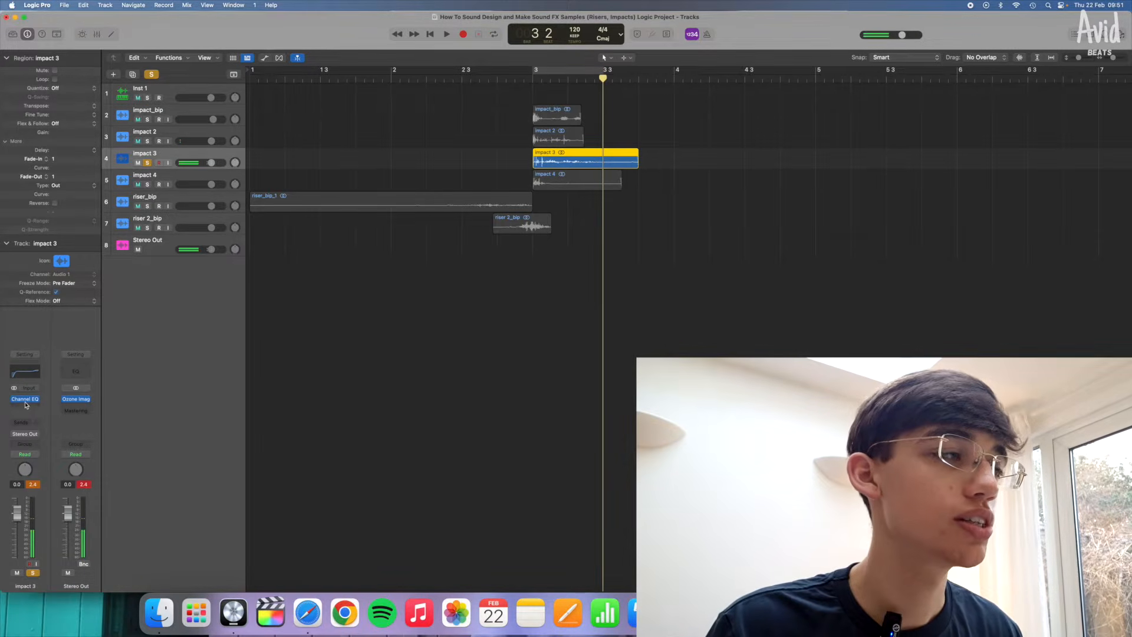
Step: Insert a Direction Mixer on impact 3, set its direction to +11.5°, and replay the impact from bar 3
click(29, 411)
mouse_move(34, 507)
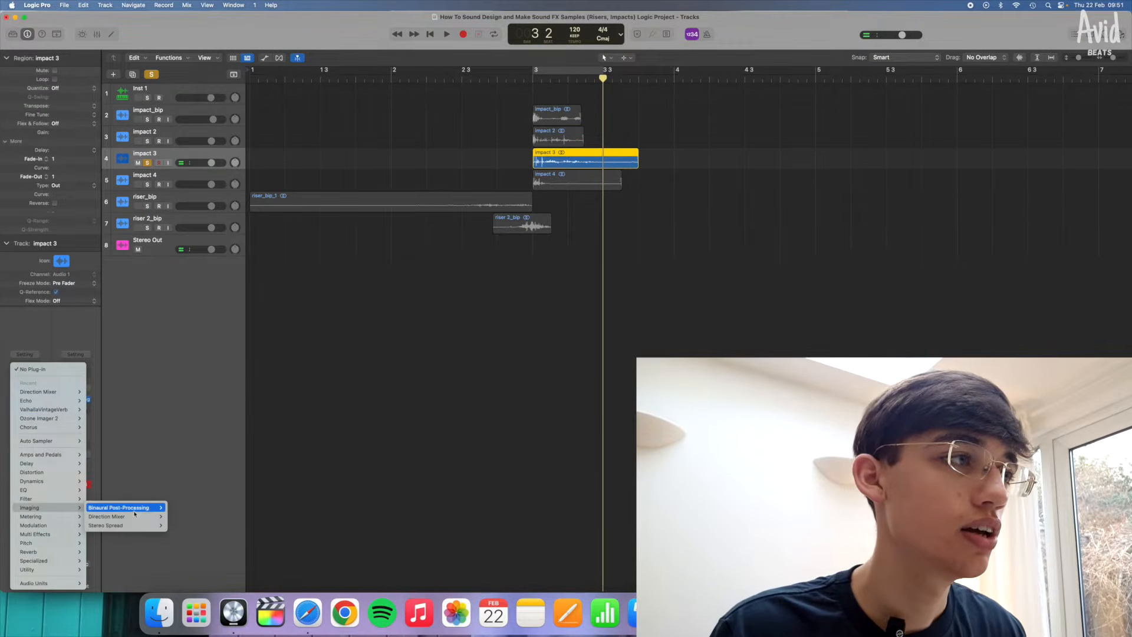
click(171, 516)
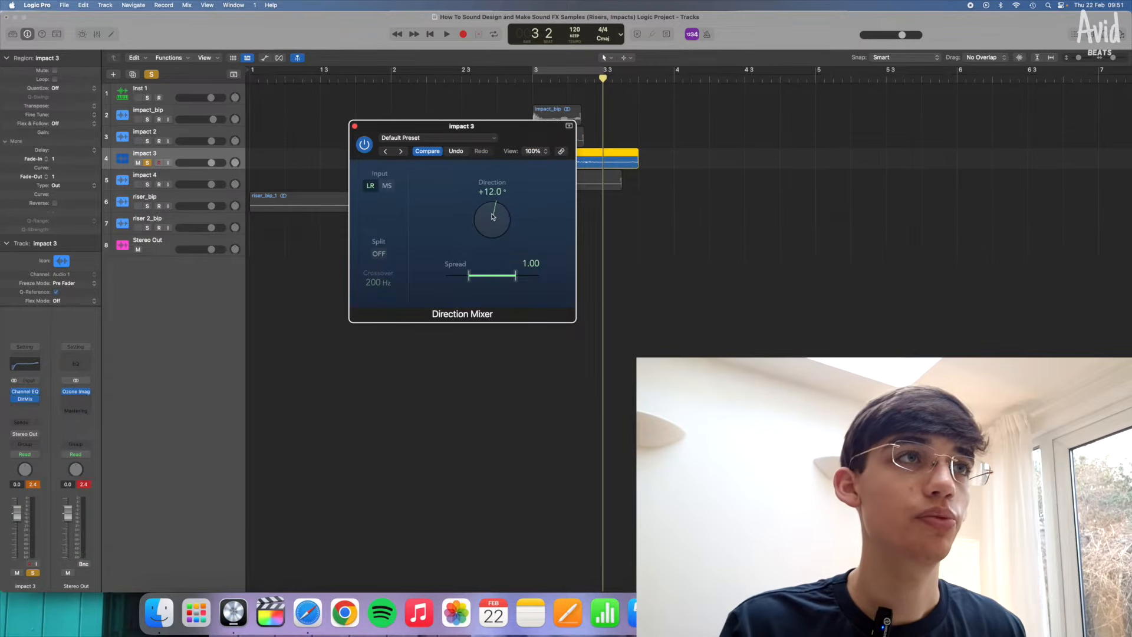
click(533, 82)
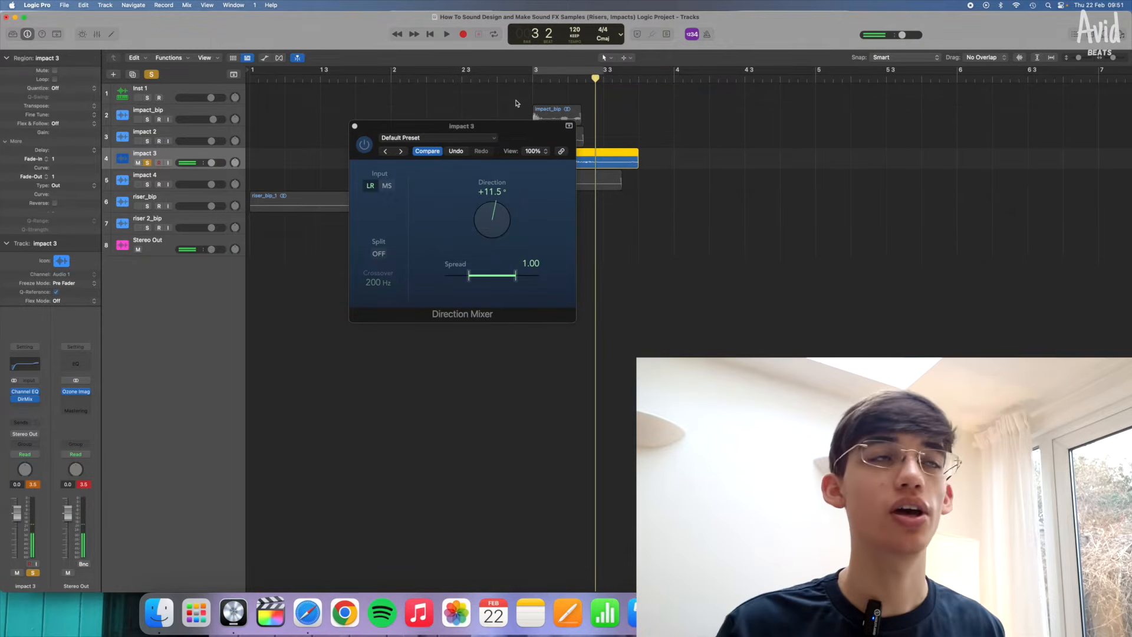
click(533, 84)
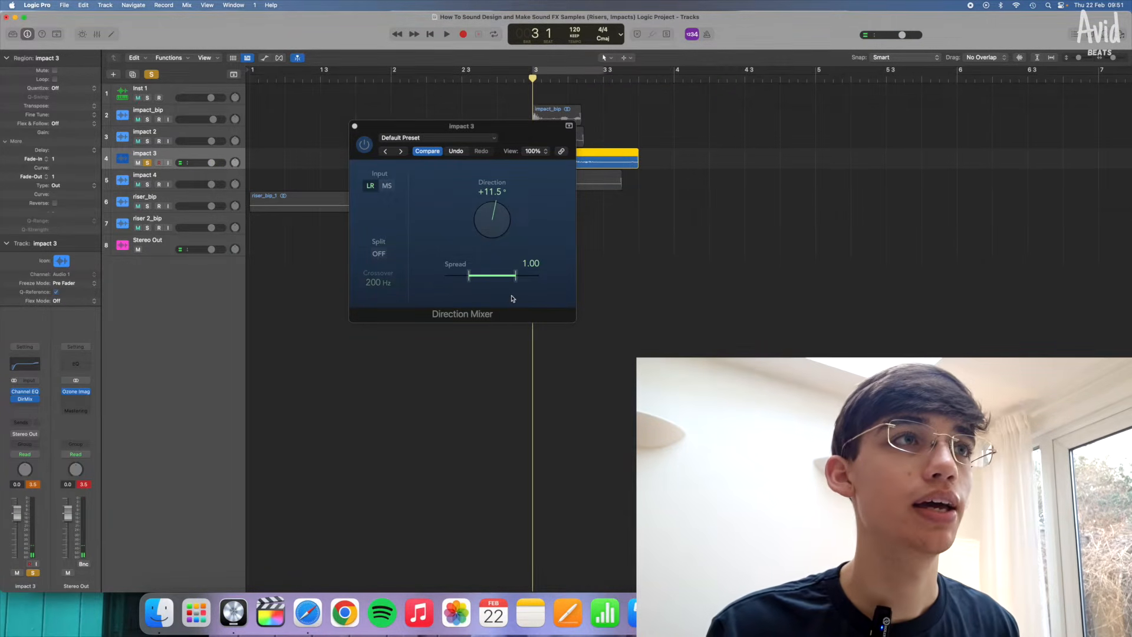
Step: Adjust the Direction Mixer spread on impact 3, narrowing it to 0.54 at 0.0° direction, and audition the result
drag(463, 279, 521, 283)
key(space)
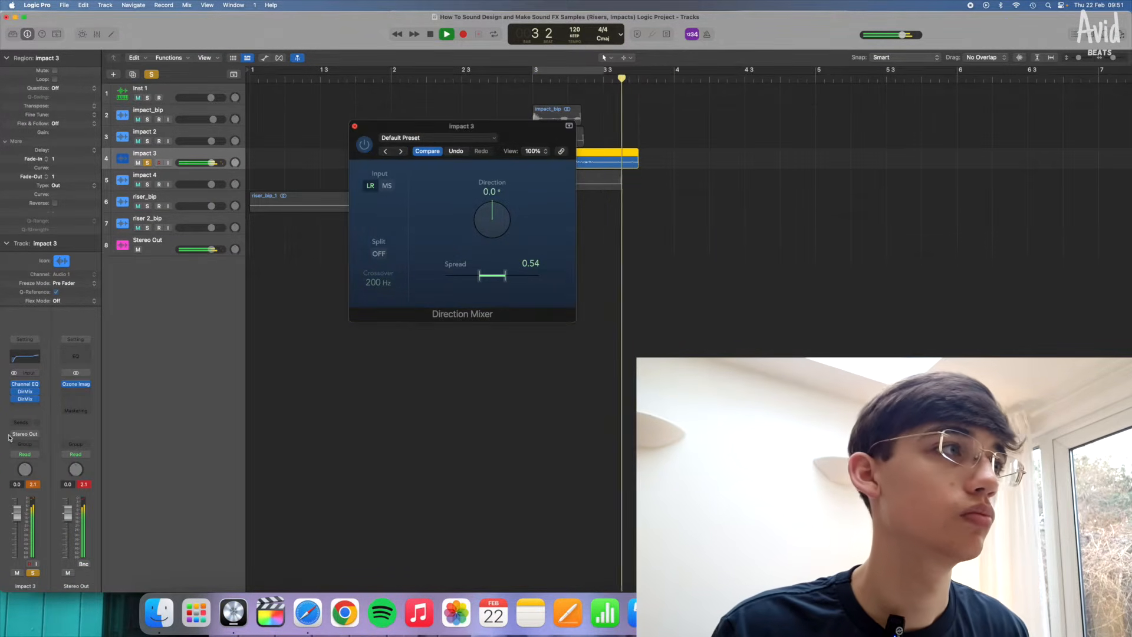
click(25, 398)
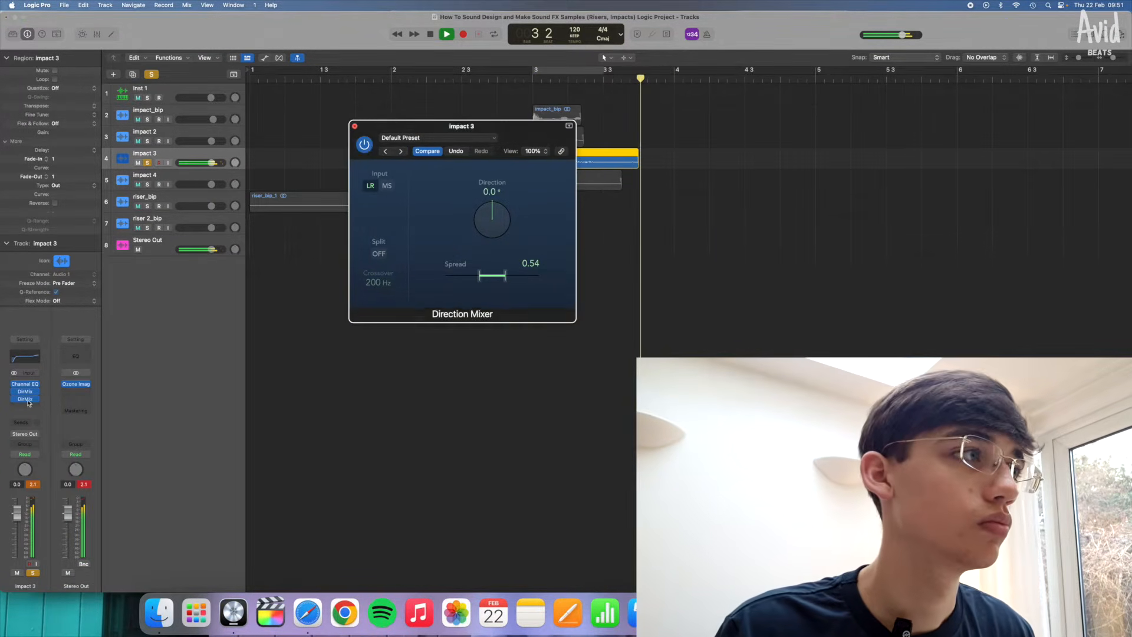
click(354, 126)
key(space)
Step: Insert an Overdrive at the end of impact 3's effects chain and return the playhead to bar 3
click(35, 406)
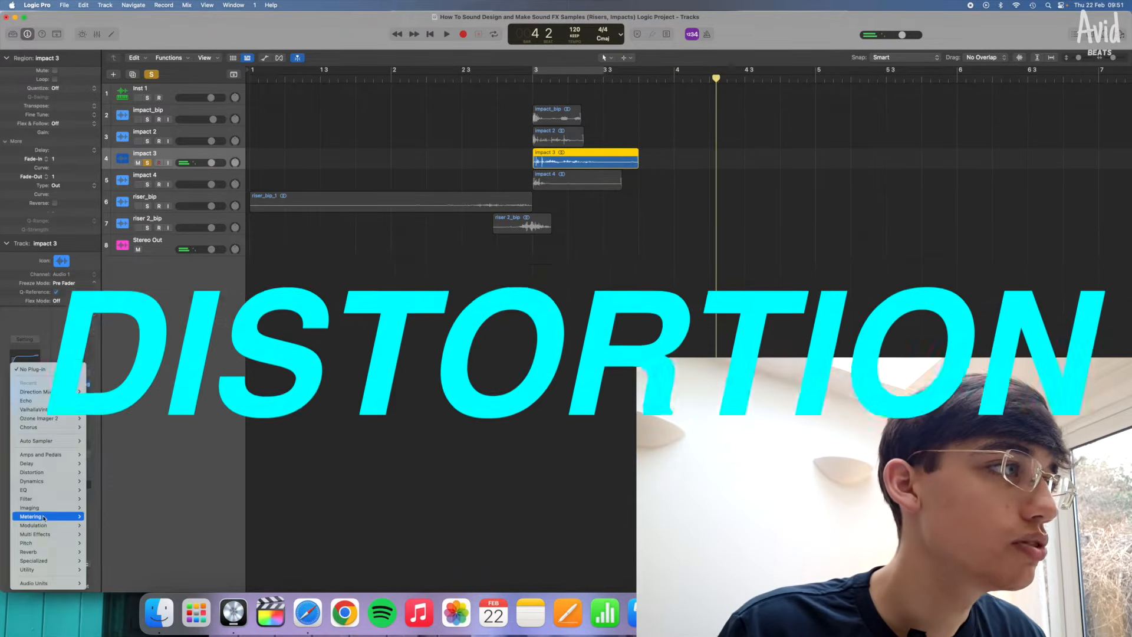
mouse_move(40, 480)
click(325, 488)
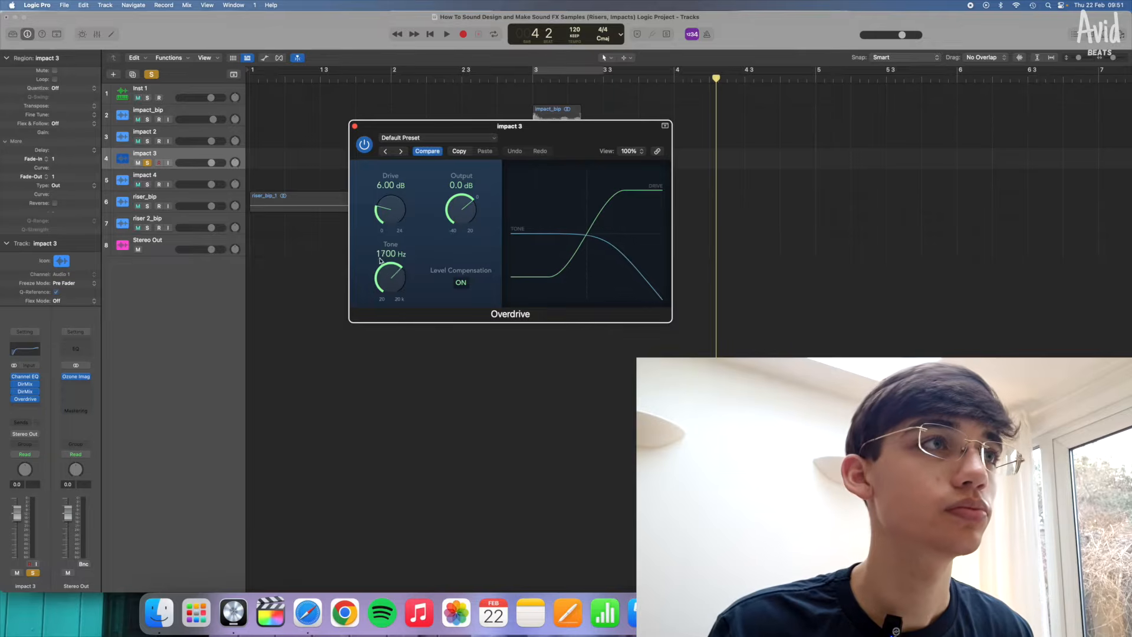
click(533, 78)
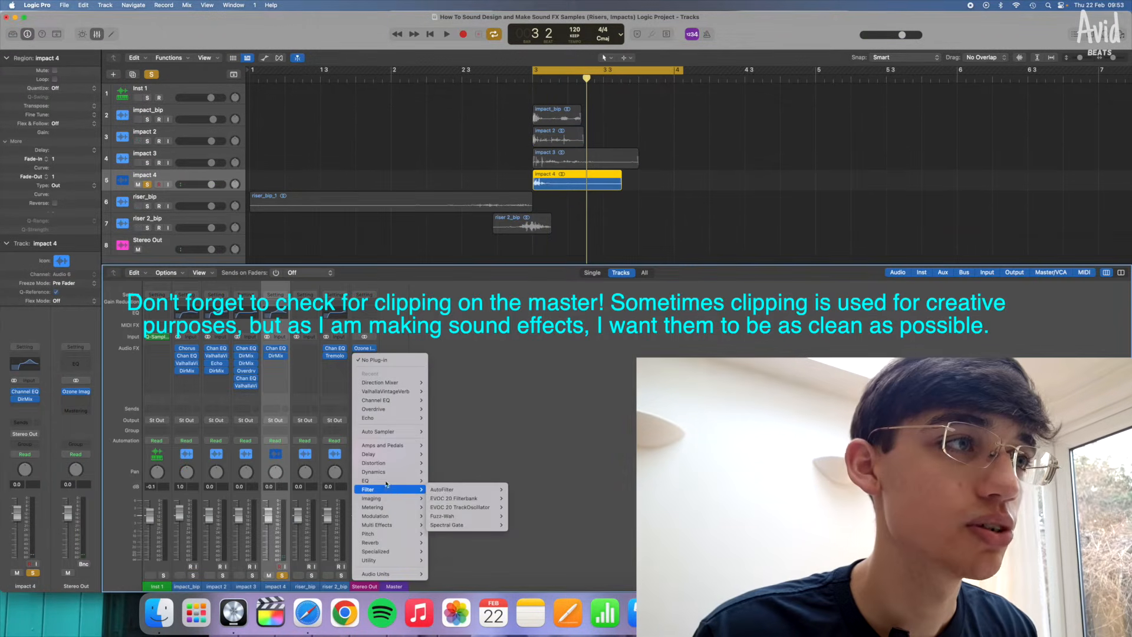
Step: Insert a stereo Limiter before Ozone Imager on Stereo Out, audition the soloed impact 4 through it, and close the mixer
mouse_move(386, 472)
click(318, 322)
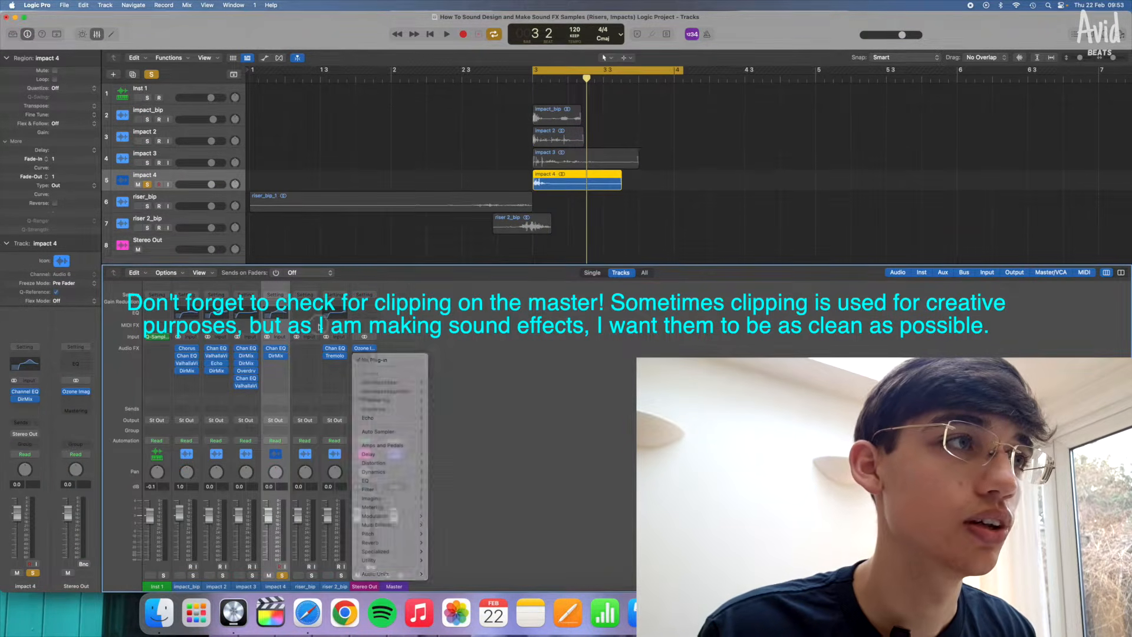
click(367, 344)
mouse_move(457, 499)
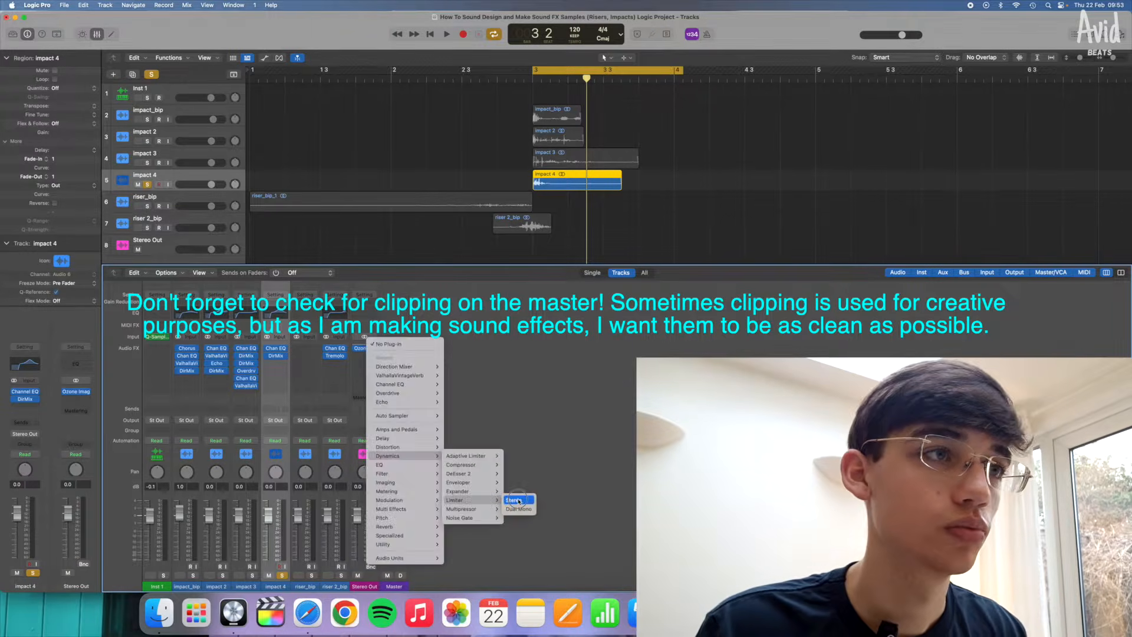
click(516, 498)
key(space)
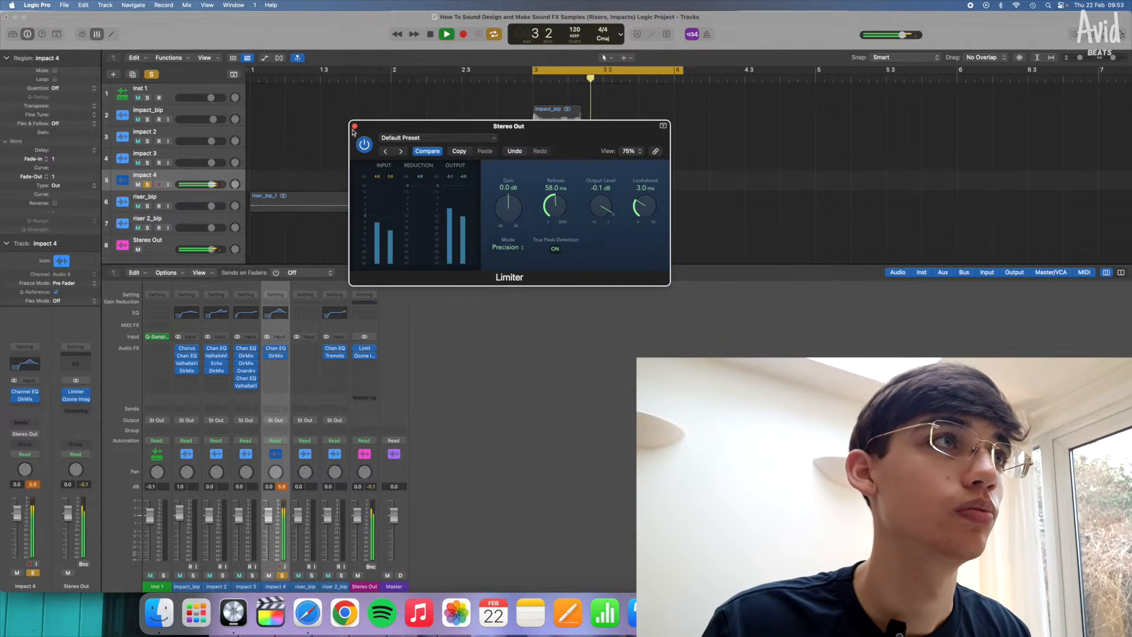
click(354, 128)
key(x)
key(space)
Step: Insert a stereo Distortion between the Channel EQ and Direction Mixer on impact 4 and adjust its tone during playback
click(25, 398)
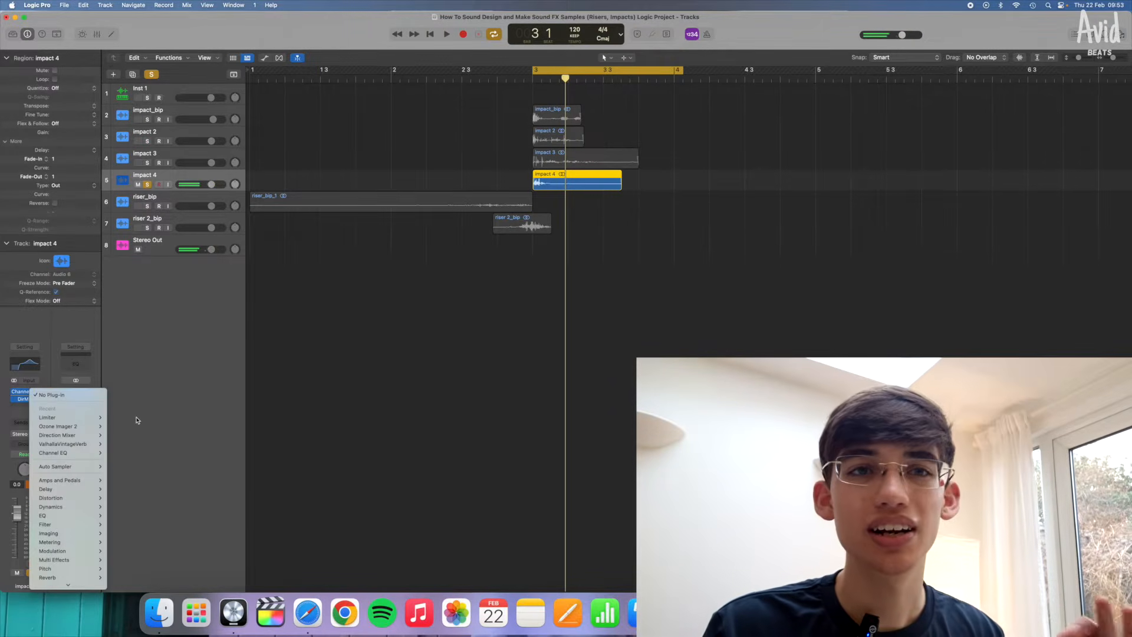
mouse_move(51, 498)
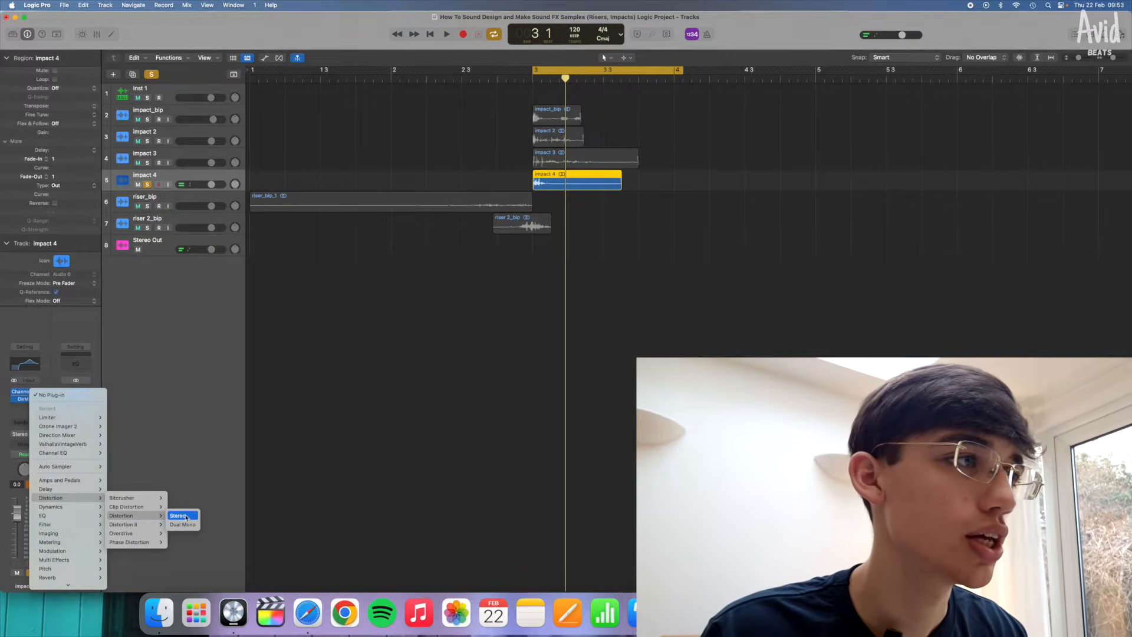
click(186, 517)
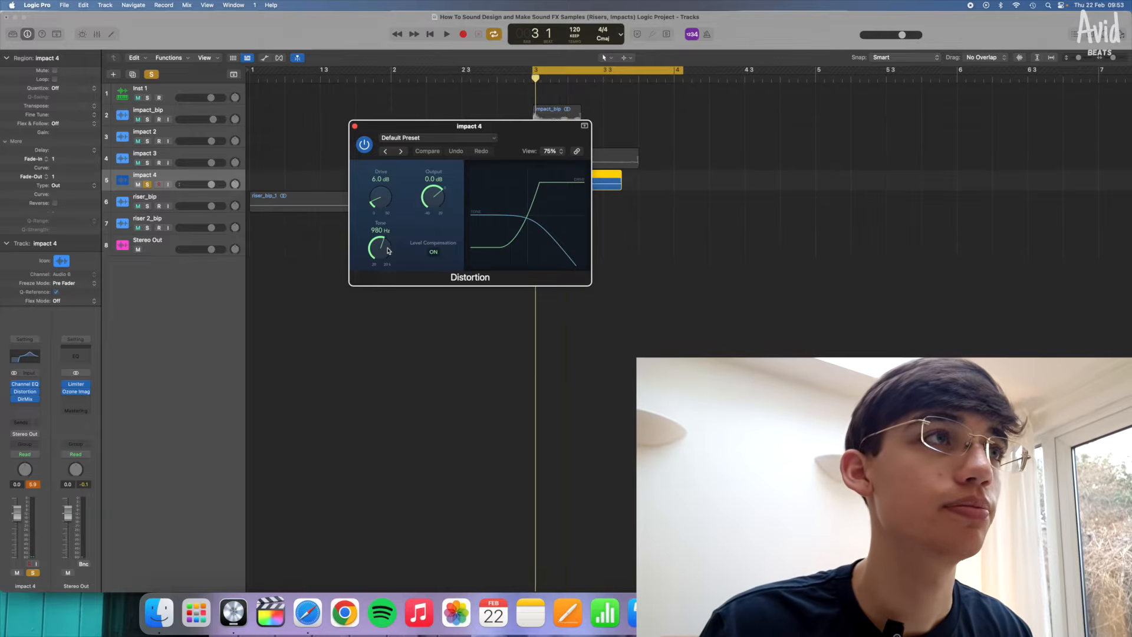
key(space)
drag(389, 251, 442, 205)
scroll(441, 205, down, 2)
key(space)
key(space)
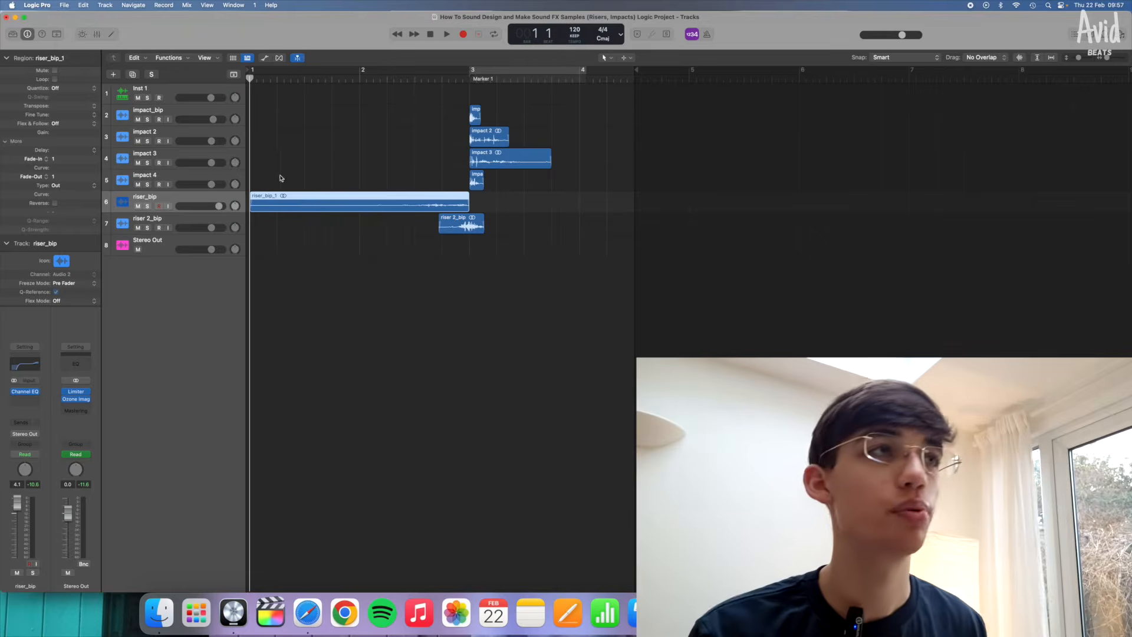
Step: Show track automation, audition riser_bip's rising High Cut Frequency curve within the arrangement, and hide the automation
click(266, 58)
key(space)
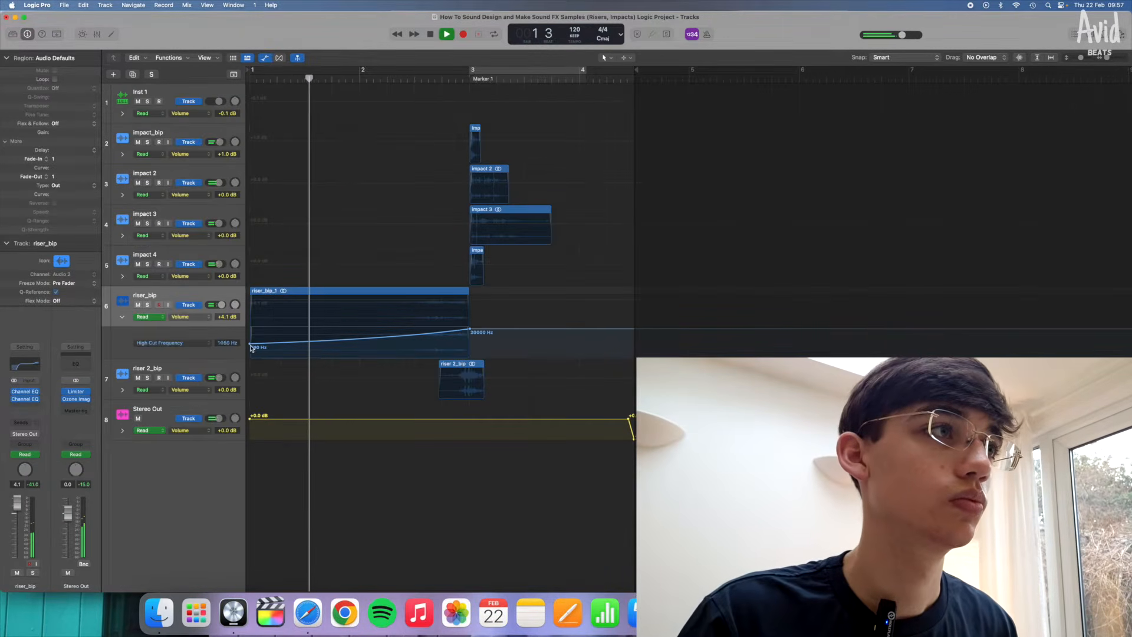
click(265, 58)
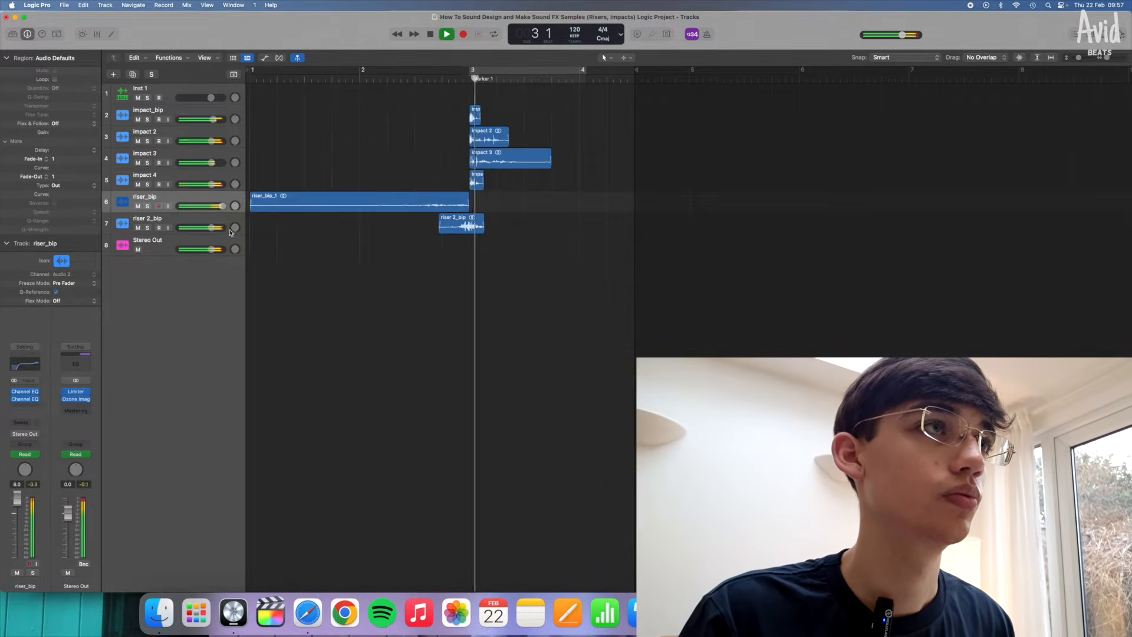
Step: Stop playback, return to the start of the project, and insert Kickstart 2 after the EQs on riser_bip
click(271, 205)
key(space)
key(Return)
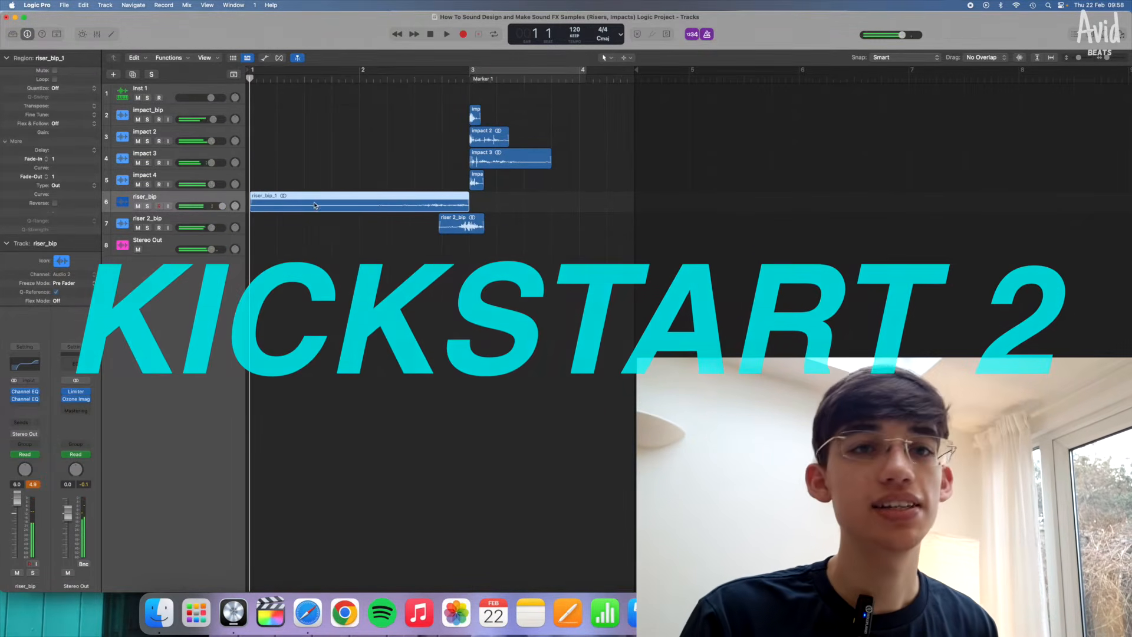
click(31, 406)
mouse_move(55, 582)
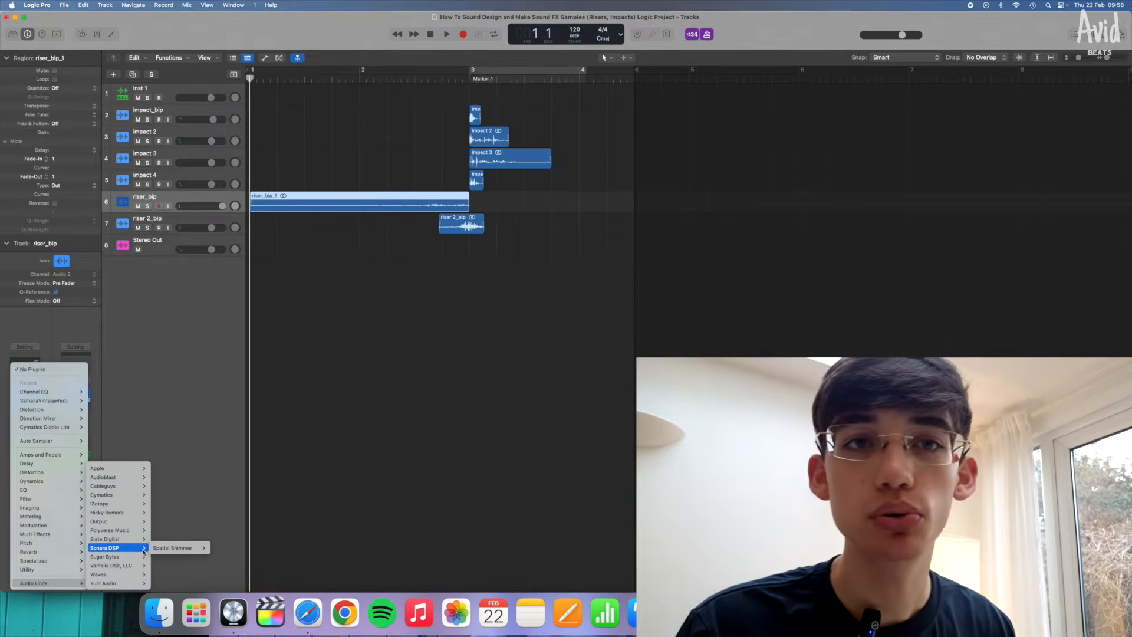
click(320, 137)
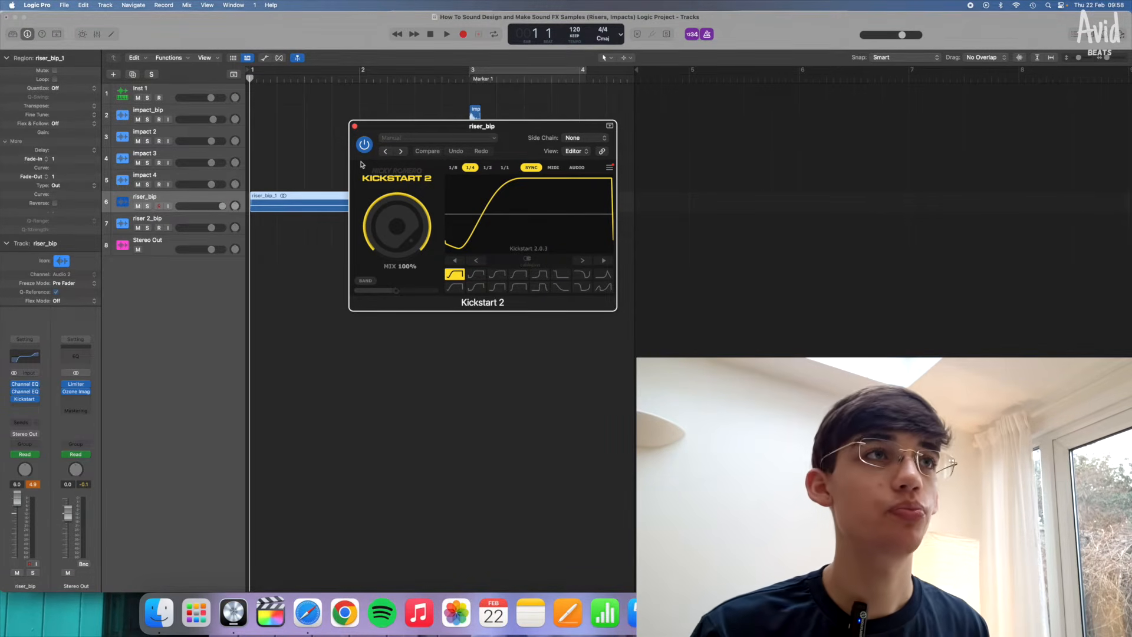
Step: Play the arrangement to audition Kickstart 2's pumping on riser_bip
click(319, 140)
key(space)
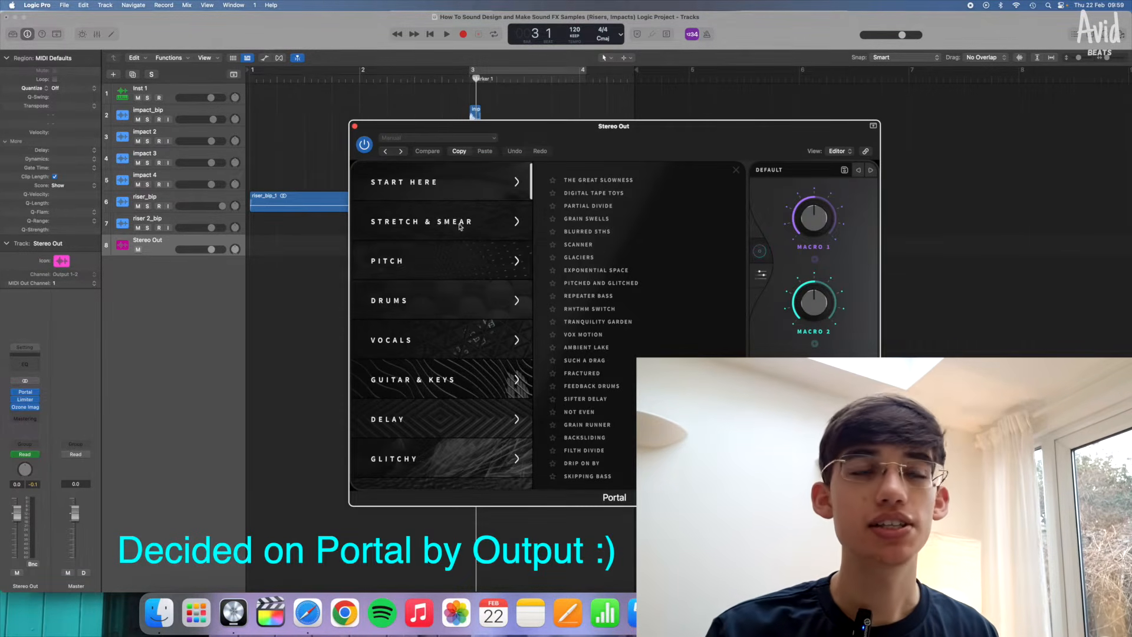
Step: Try Portal's Bouncy high to low and Experimental fast glitch ambient presets on Stereo Out, auditioning each around the transition into bar 3
click(429, 140)
mouse_move(403, 380)
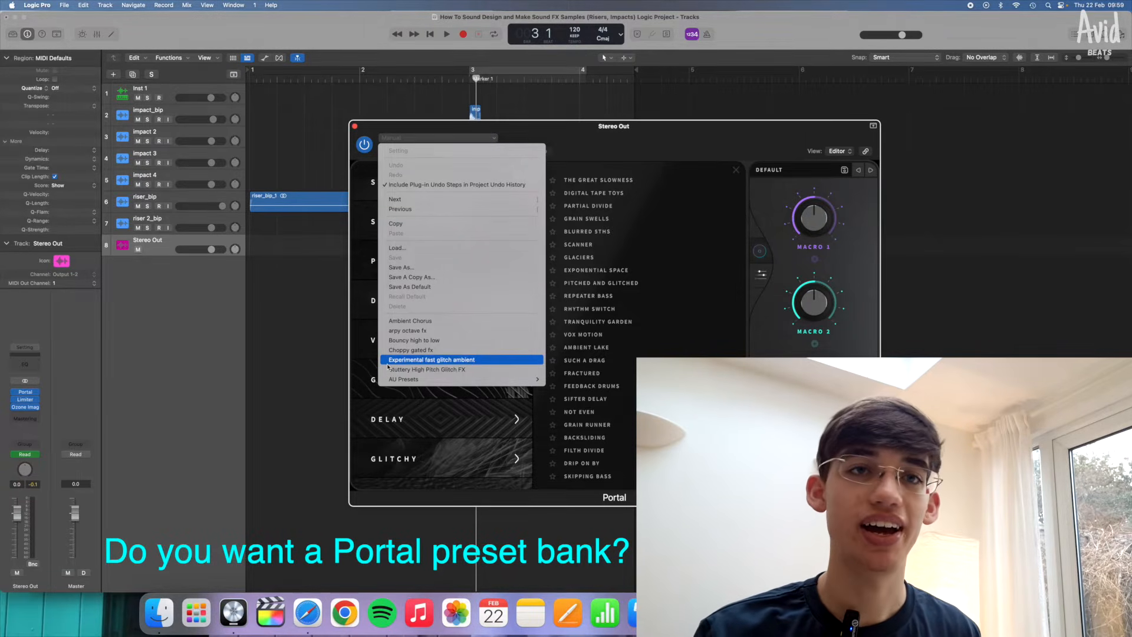
click(410, 340)
key(space)
click(403, 139)
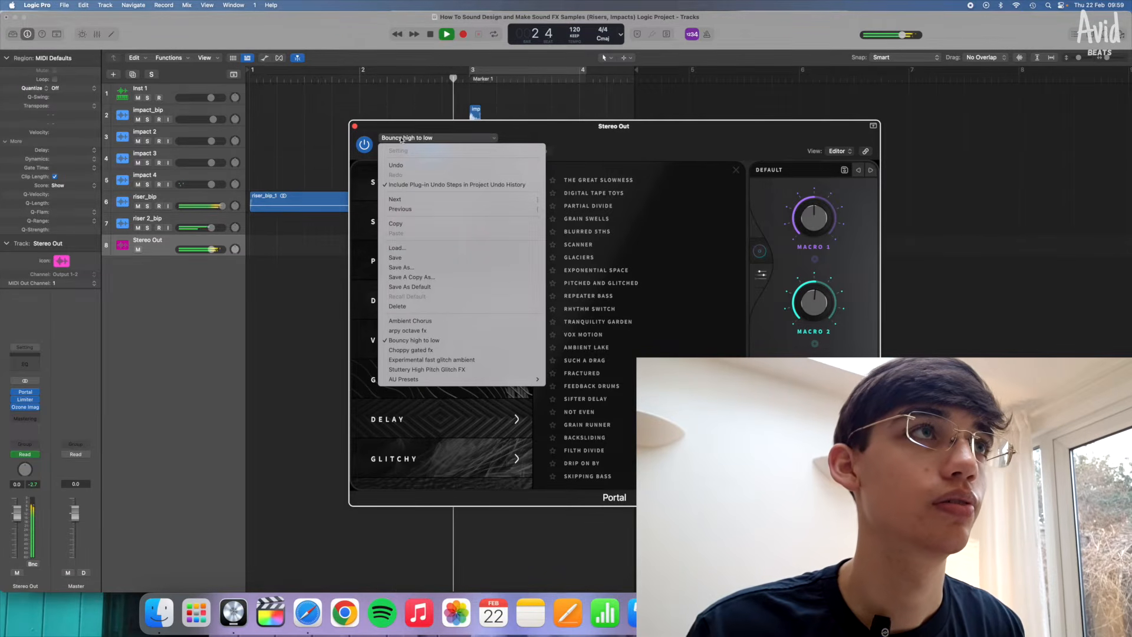
click(399, 75)
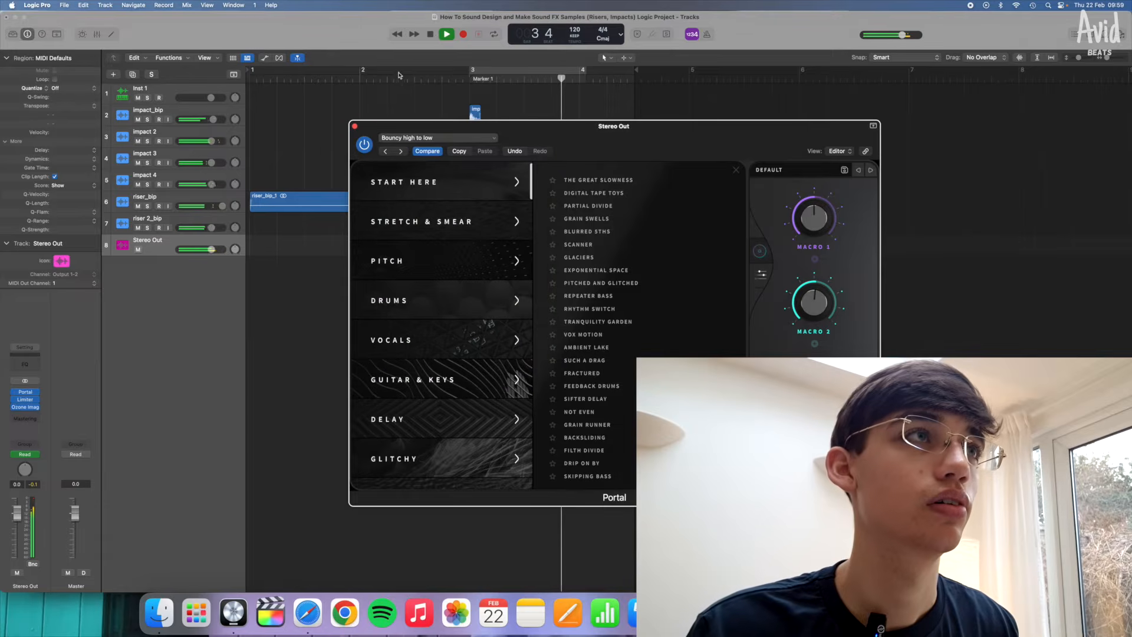
click(358, 78)
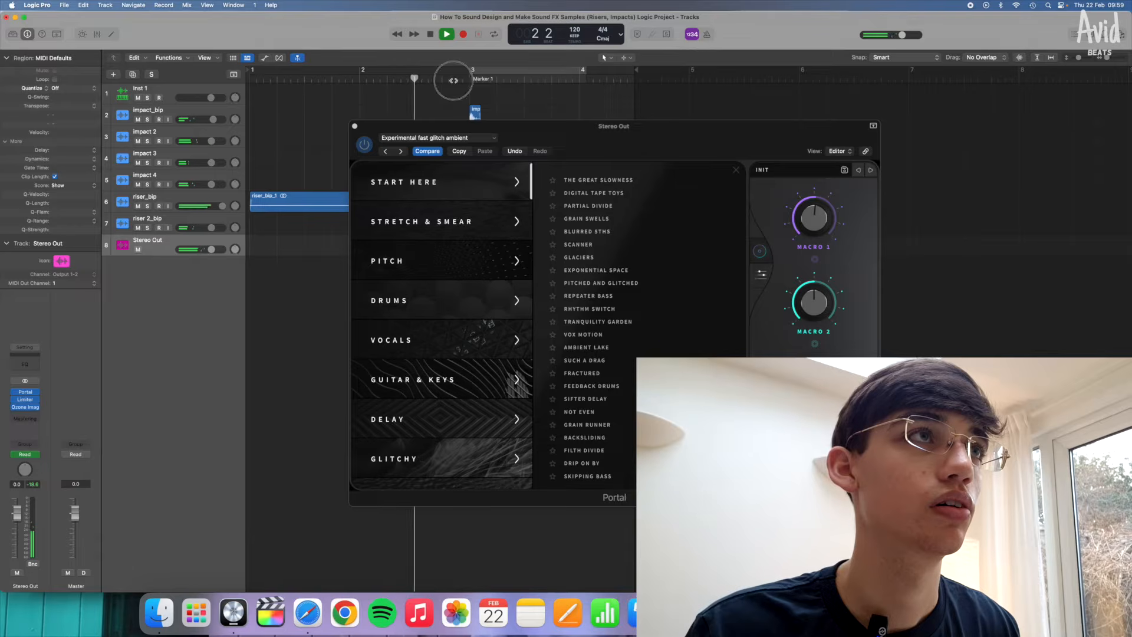
Step: Load Portal's Ambient Chorus preset on Stereo Out, audition it into the impacts, return to the project start, and close Portal
click(463, 140)
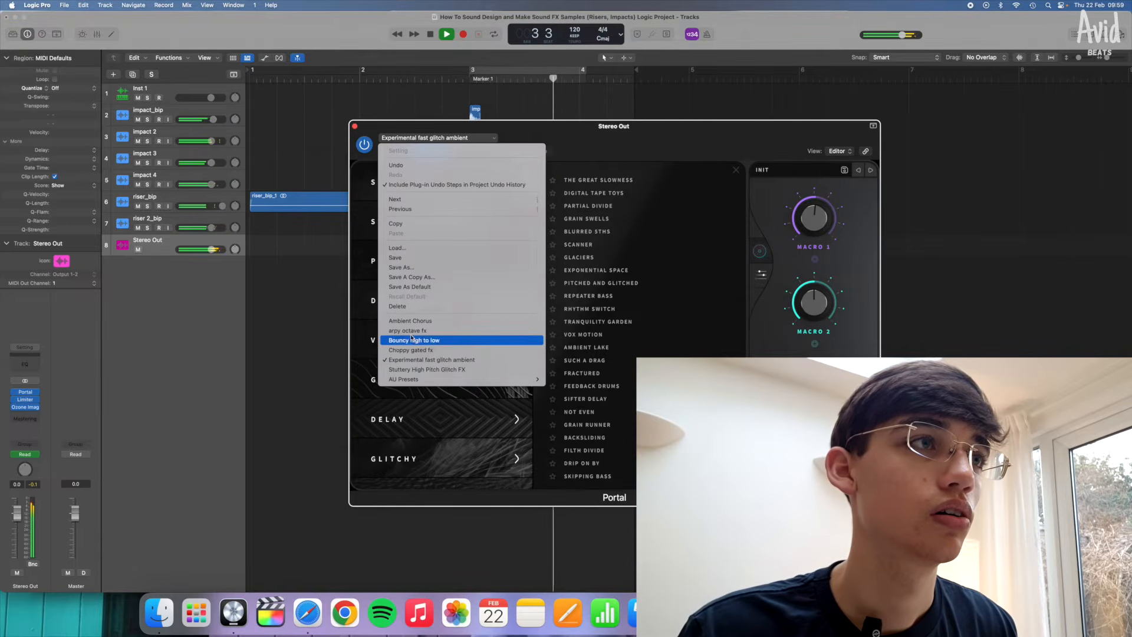
click(411, 321)
click(438, 78)
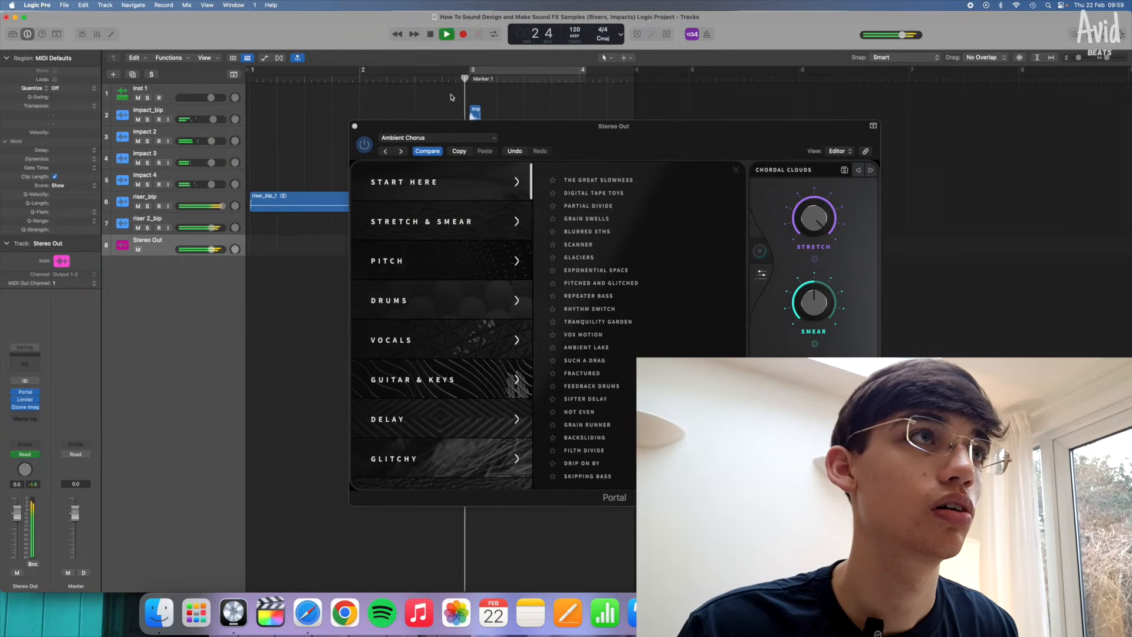
click(411, 142)
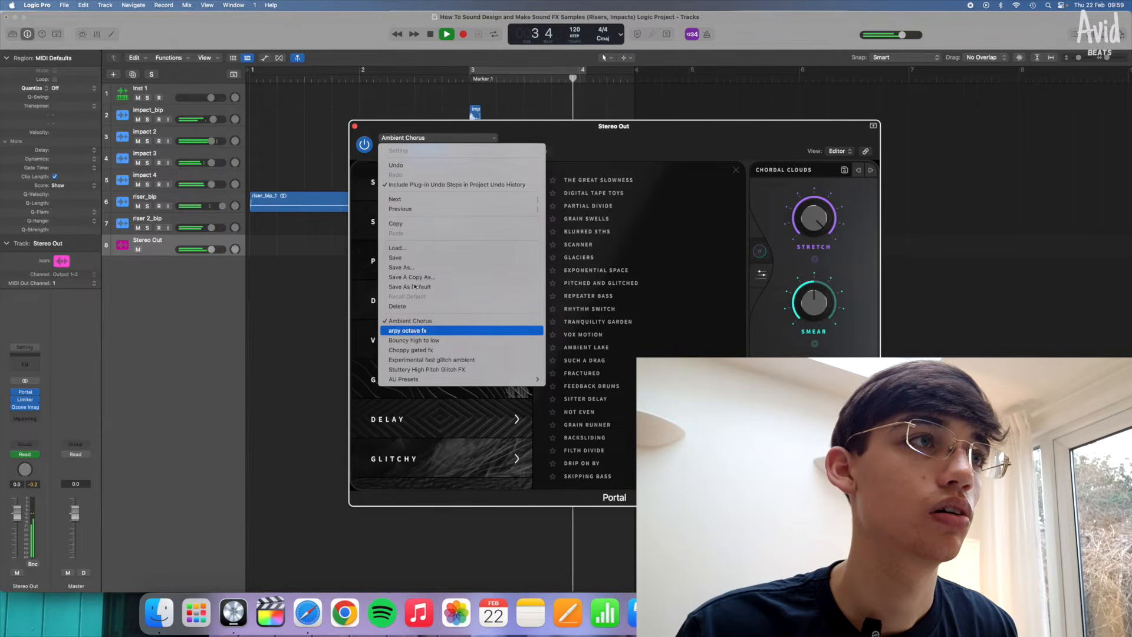
click(358, 79)
click(255, 81)
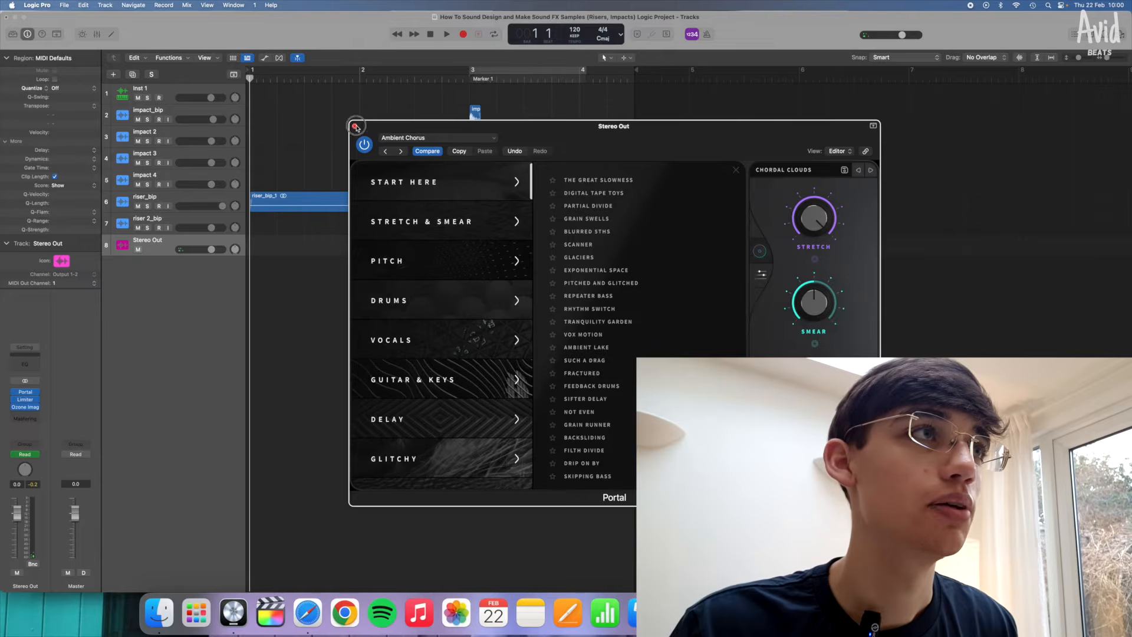
click(355, 126)
Step: Automate Portal's MASTER DRY/WET on Stereo Out from 0% to 67% before bar 3, back to 0% at bar 3, and up to 100% after bar 4
key(a)
click(150, 425)
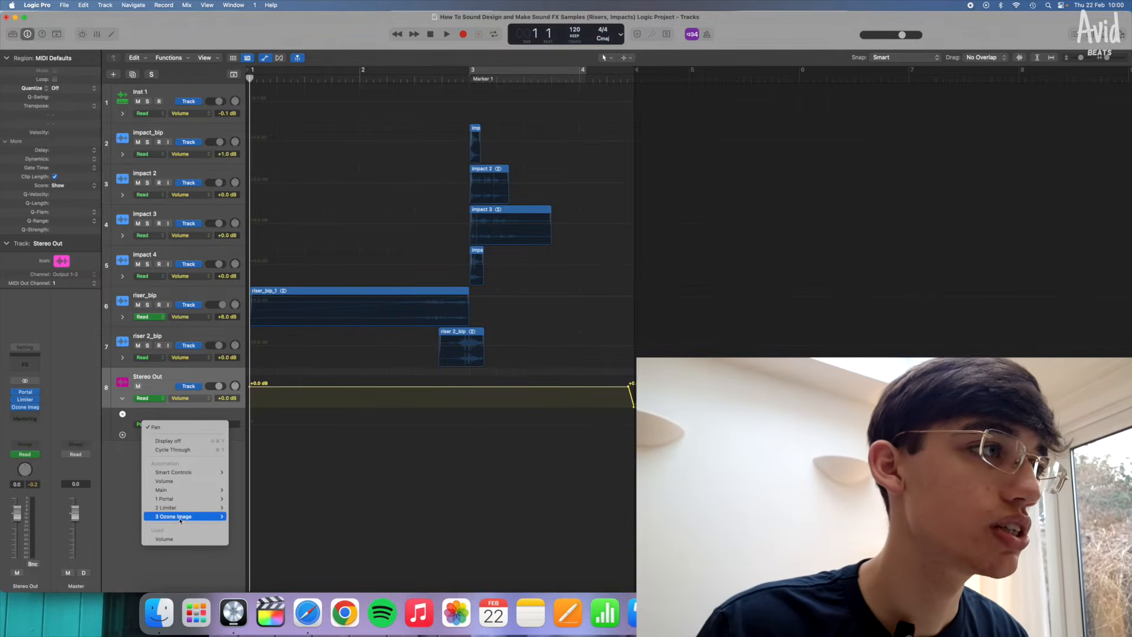
mouse_move(188, 499)
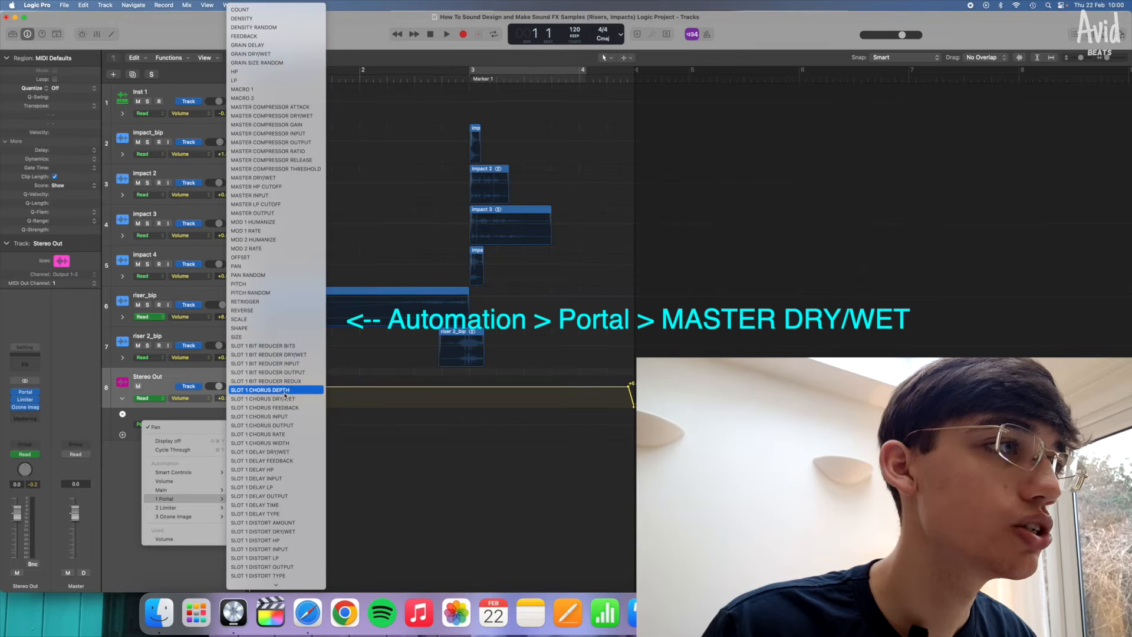
click(274, 178)
key(space)
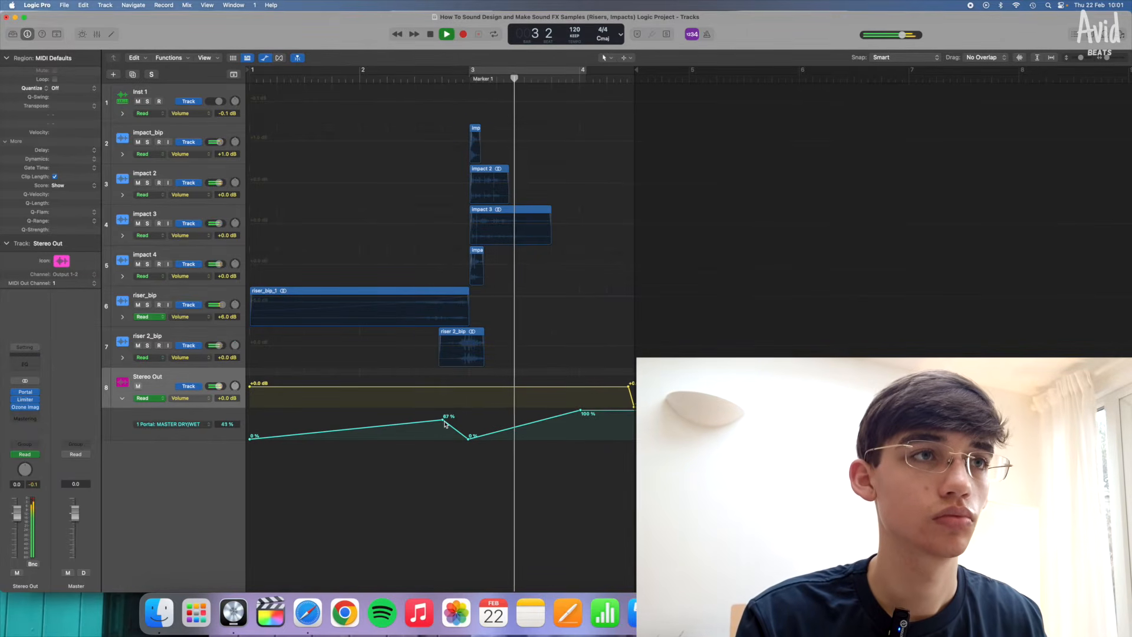
drag(580, 410, 633, 410)
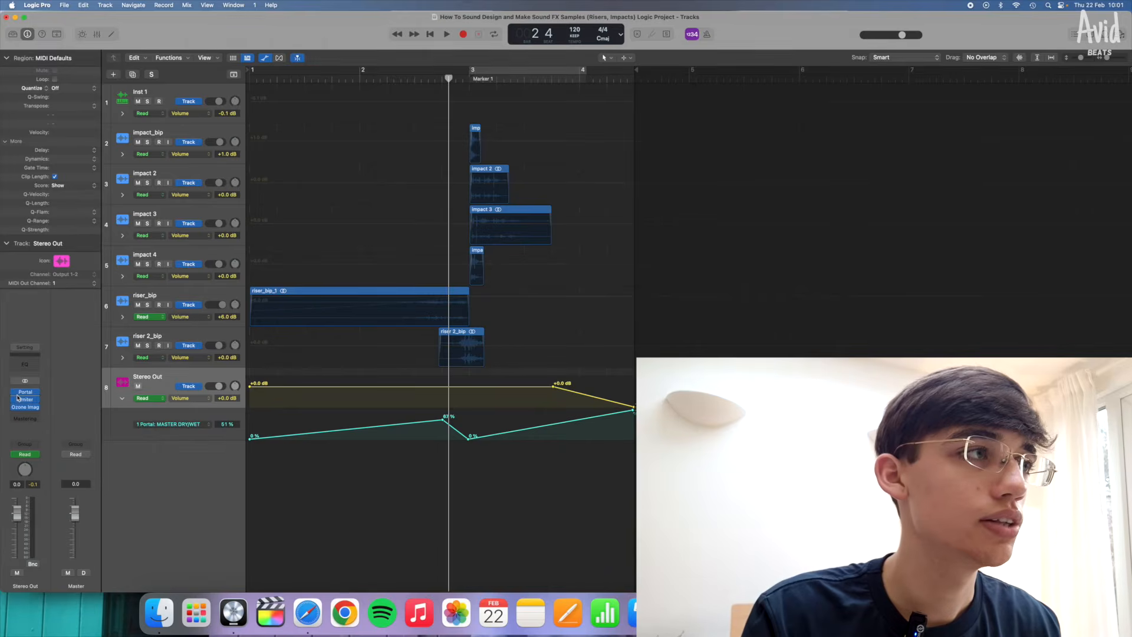
Step: Insert ValhallaVintageVerb between Portal and the Limiter on Stereo Out and adjust its decay
click(18, 398)
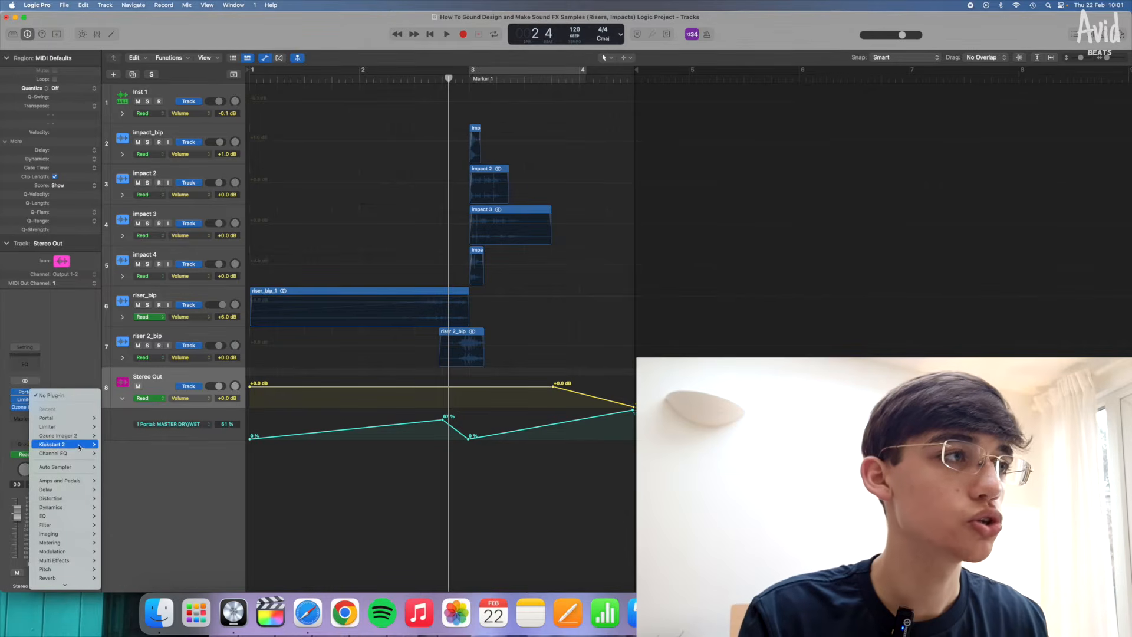
mouse_move(65, 583)
mouse_move(141, 533)
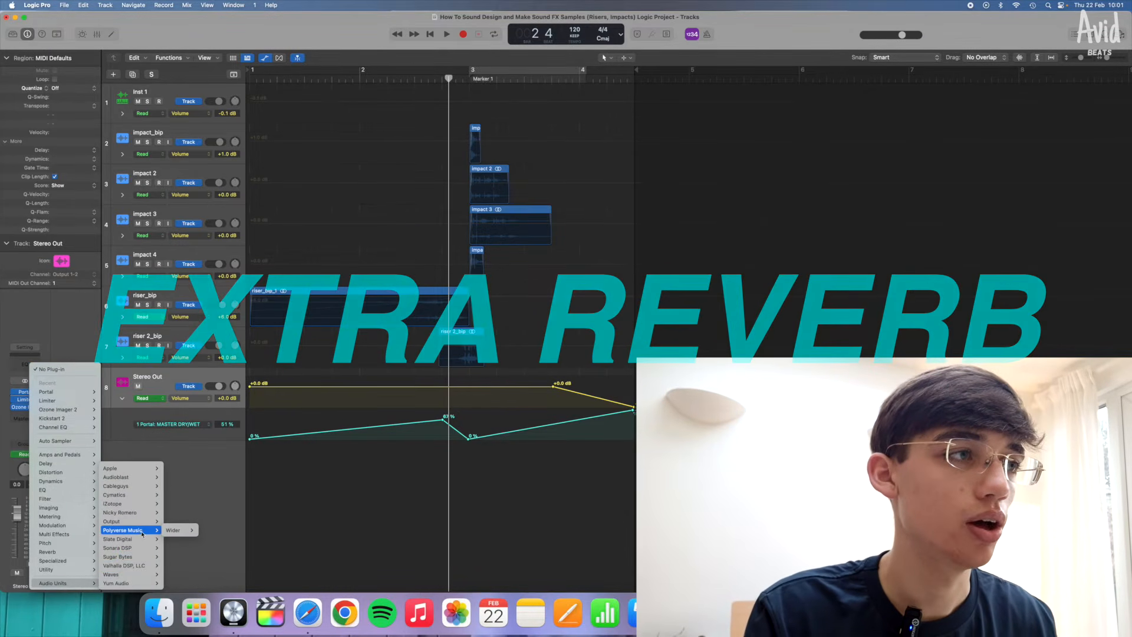
mouse_move(136, 566)
click(245, 575)
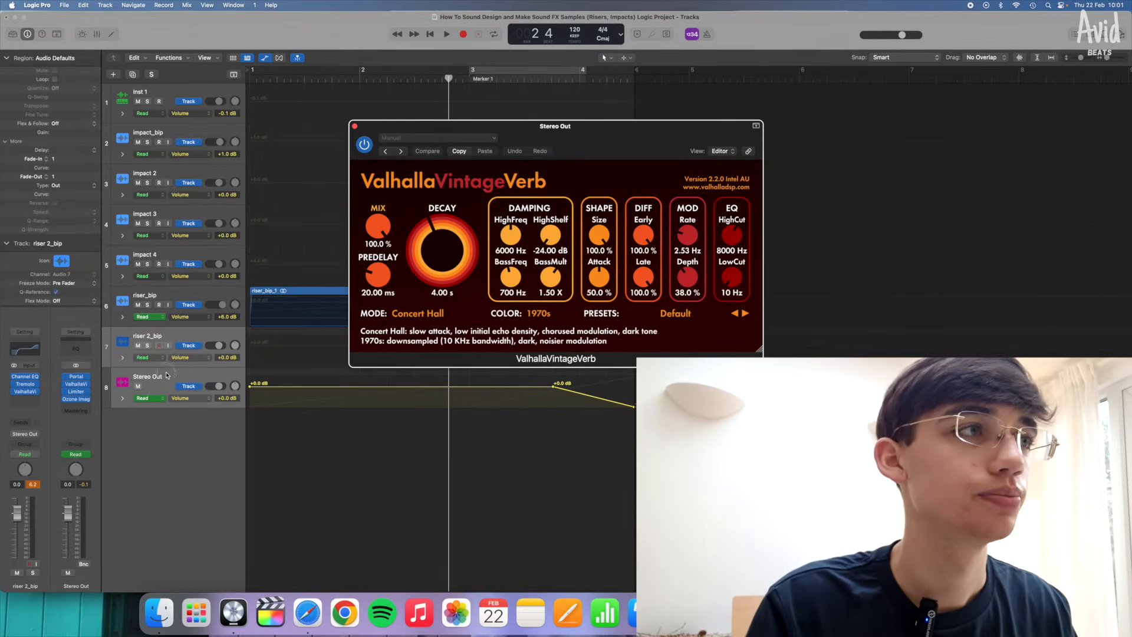
drag(448, 236, 451, 240)
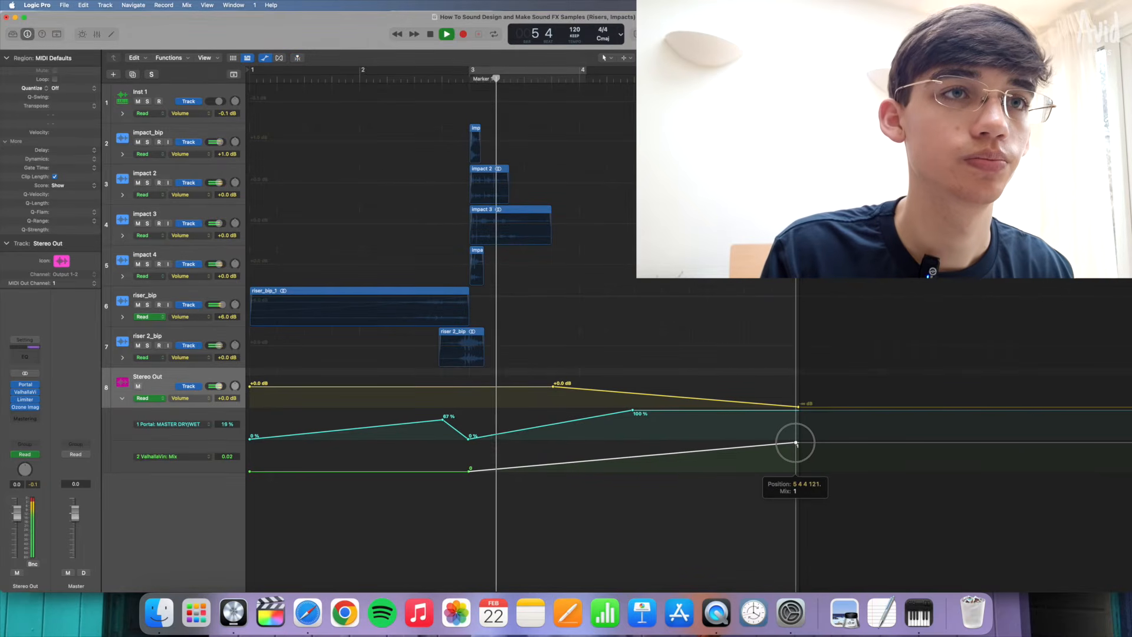
Step: Automate ValhallaVintageVerb's Mix on Stereo Out to rise from 0 at bar 3 to 1 at the project's end
drag(796, 443, 799, 443)
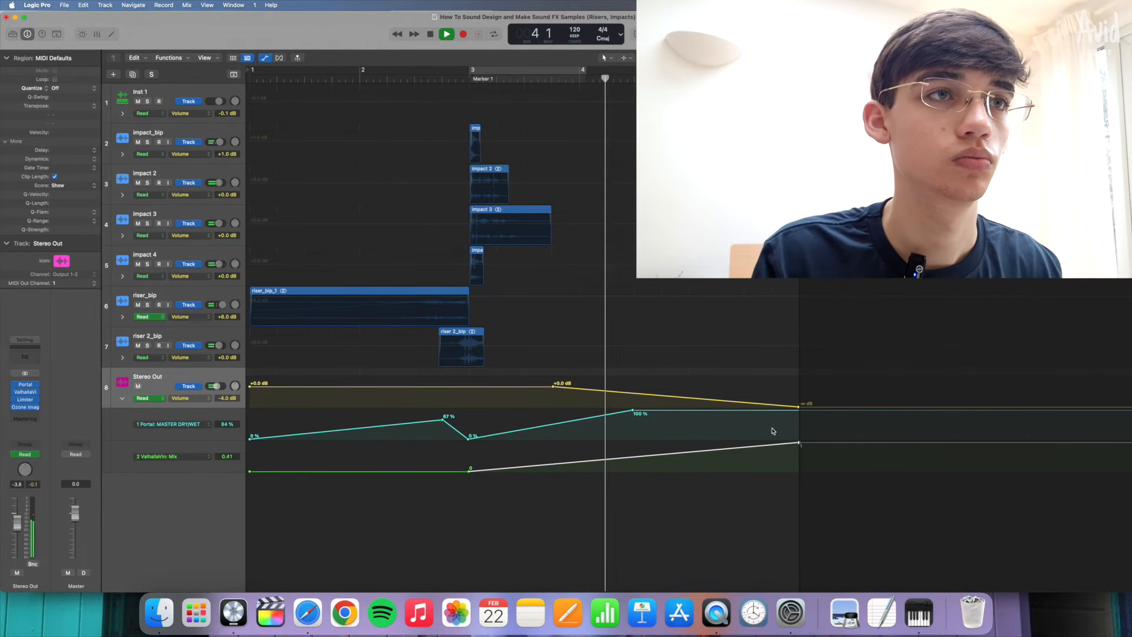
drag(711, 447, 704, 437)
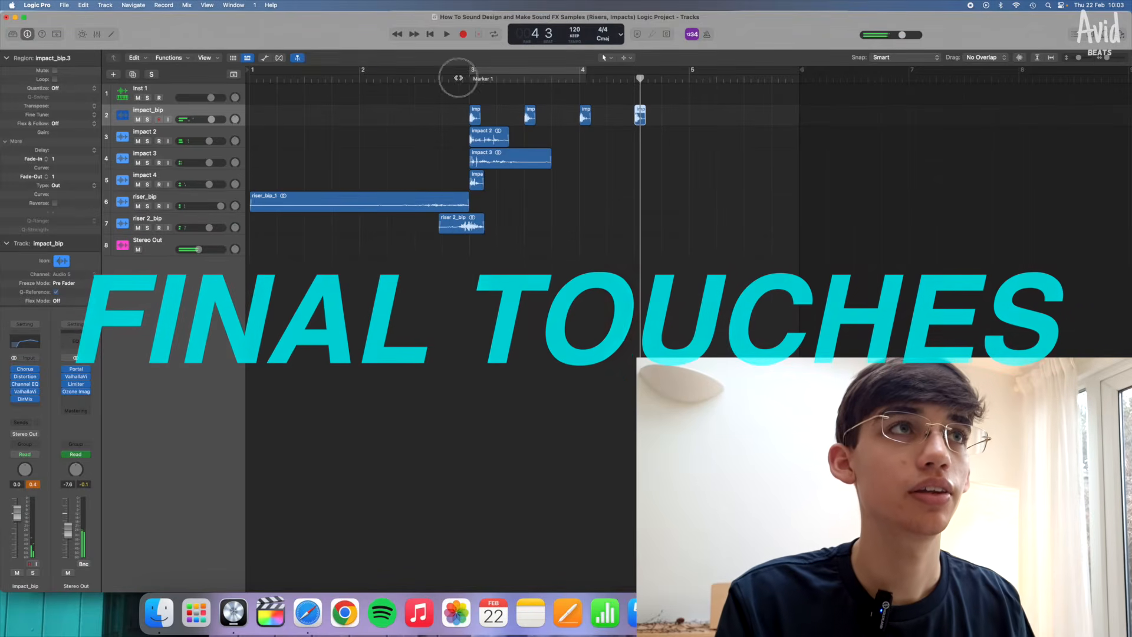
Step: Adjust the region gain of the repeated impact_bip hits after bar 3, setting the last copy to -16.5 dB
click(459, 78)
click(532, 114)
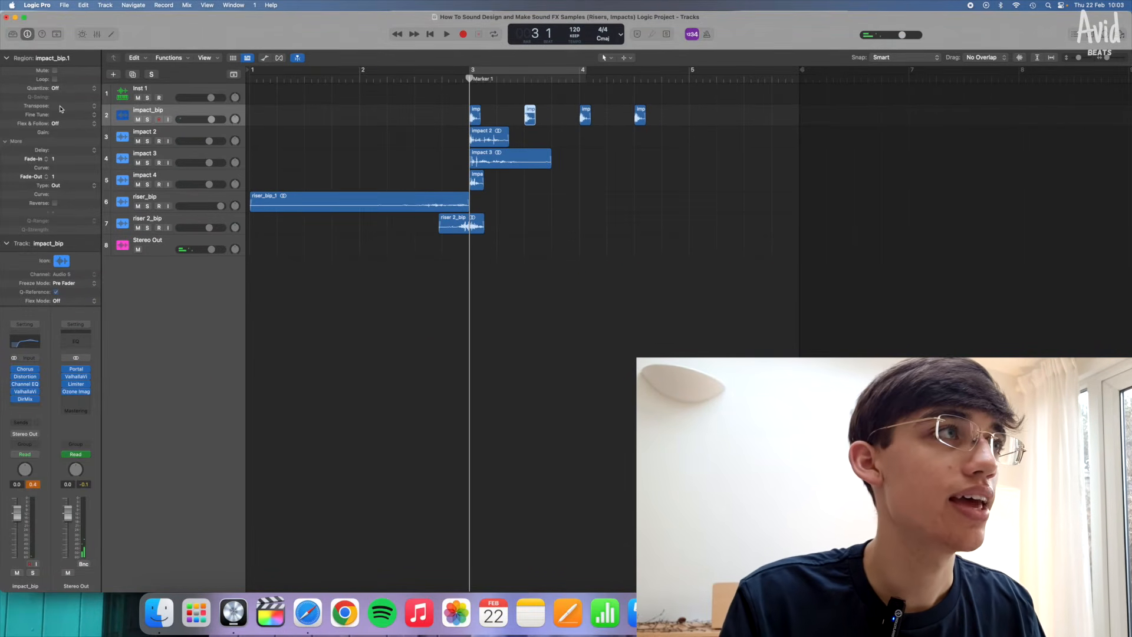
drag(65, 132, 66, 181)
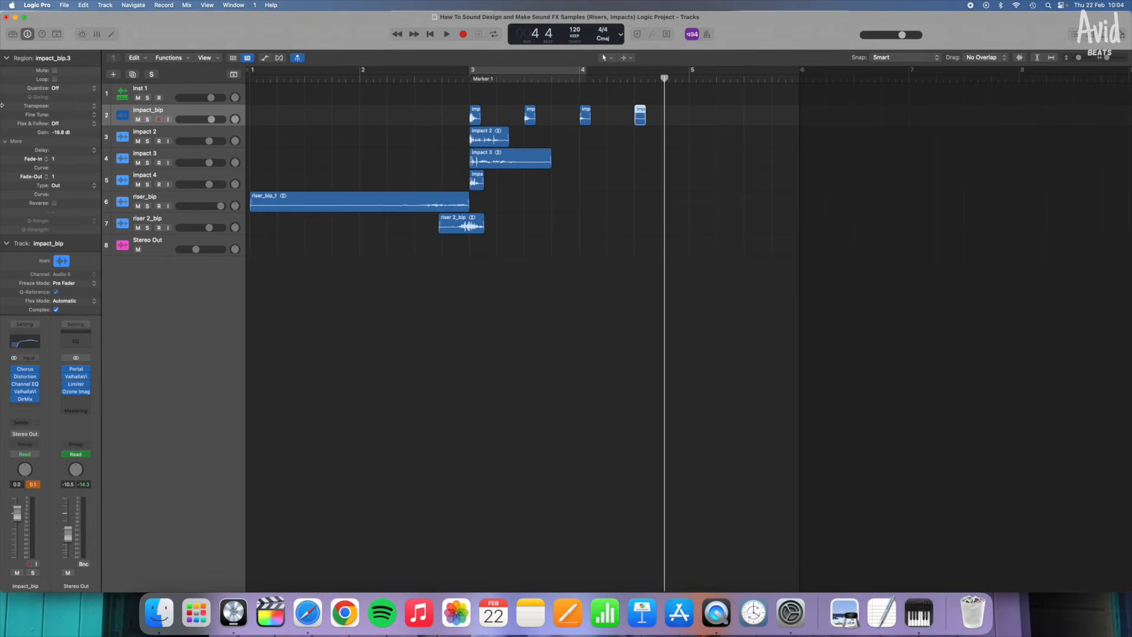
drag(66, 129, 67, 125)
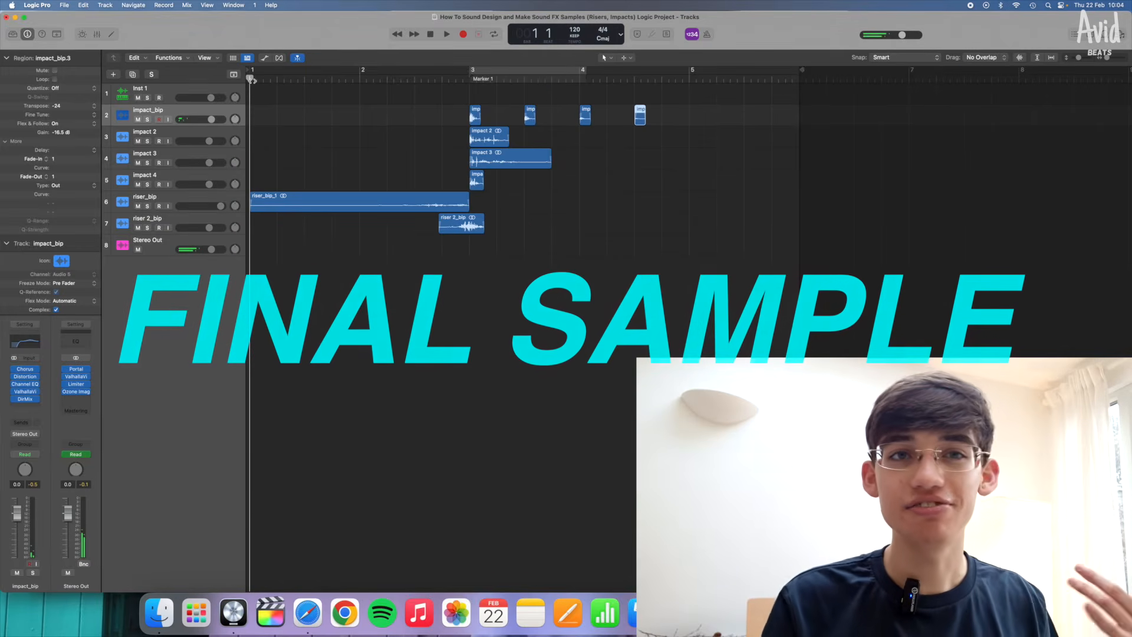